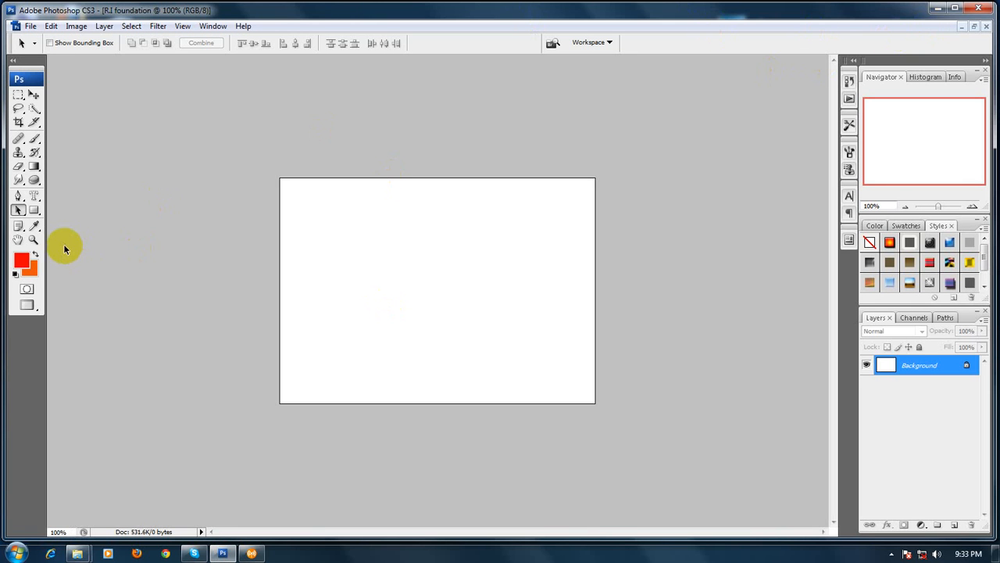
left_click(32, 211)
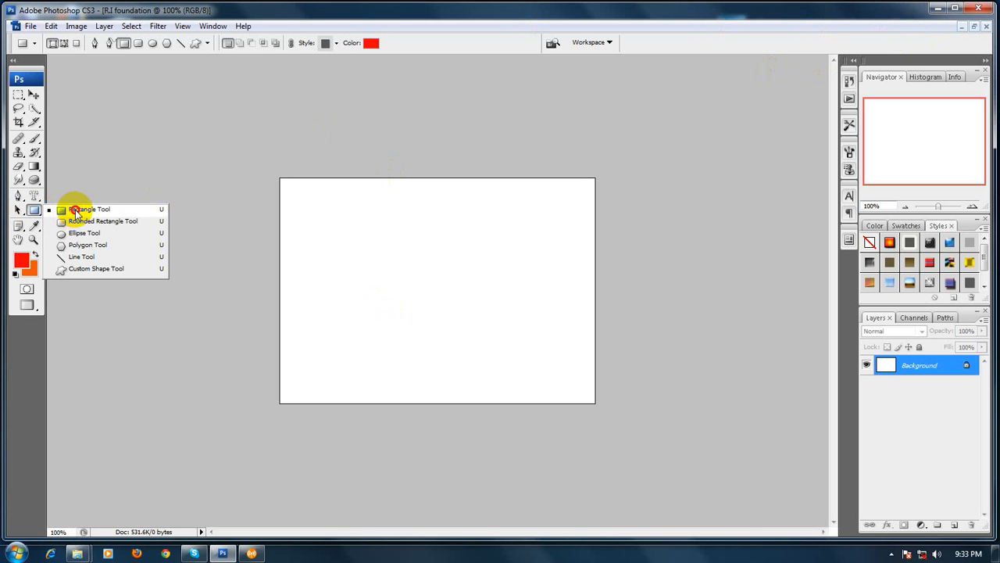
left_click(73, 208)
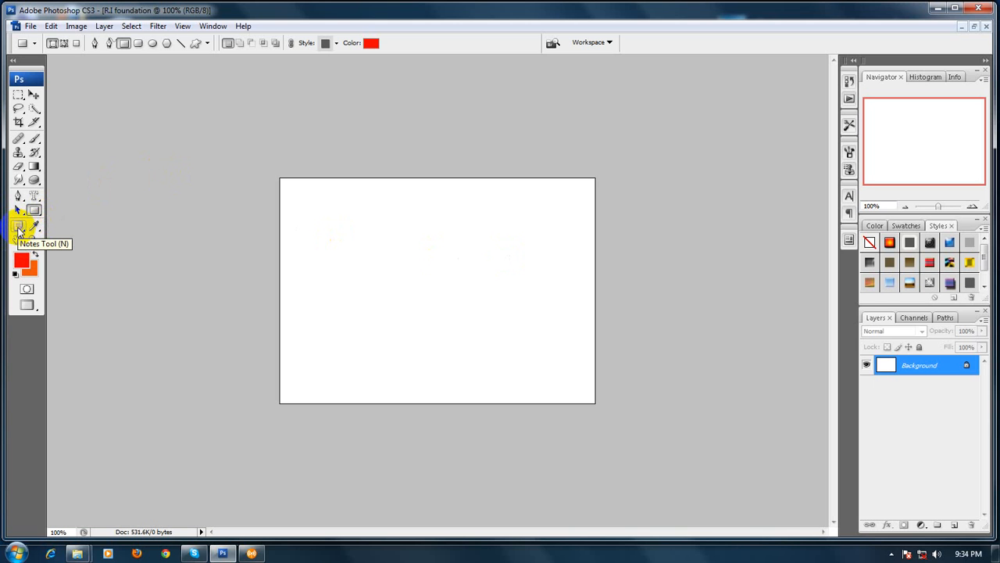
Add a note near the canvas's upper-right corner with the Notes tool, reading "This is a note"
left_click(19, 227)
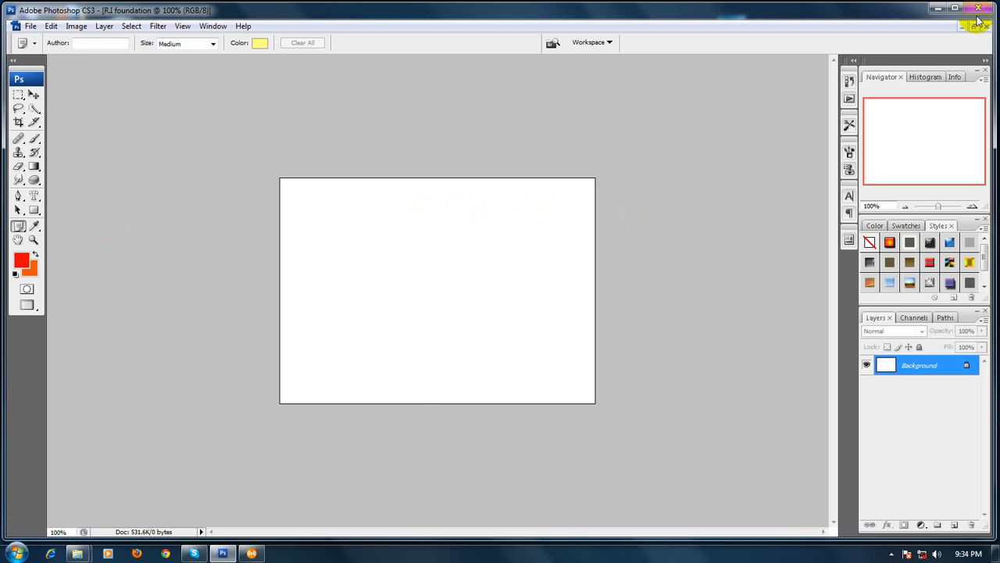
left_click(937, 13)
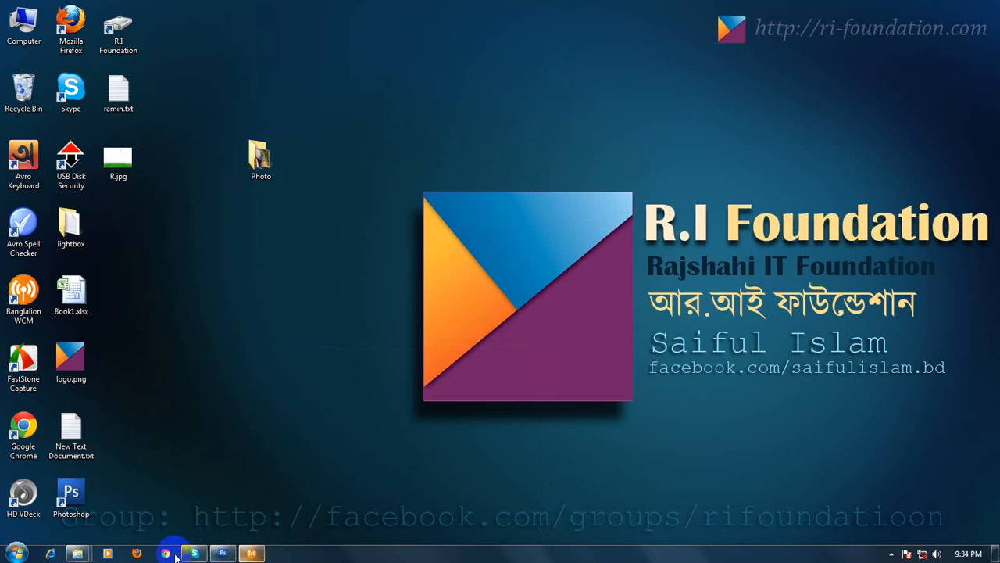
left_click(223, 553)
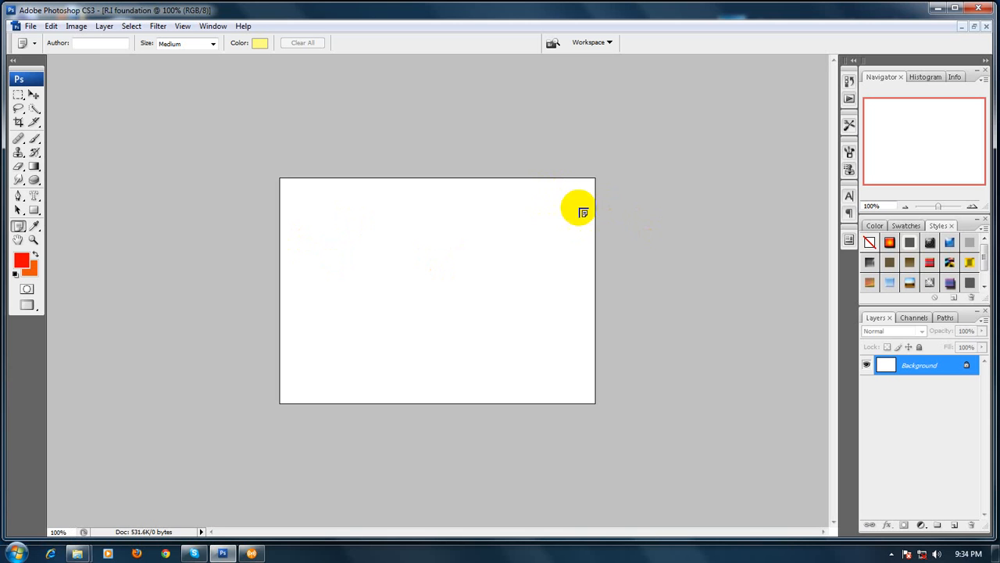
left_click(556, 193)
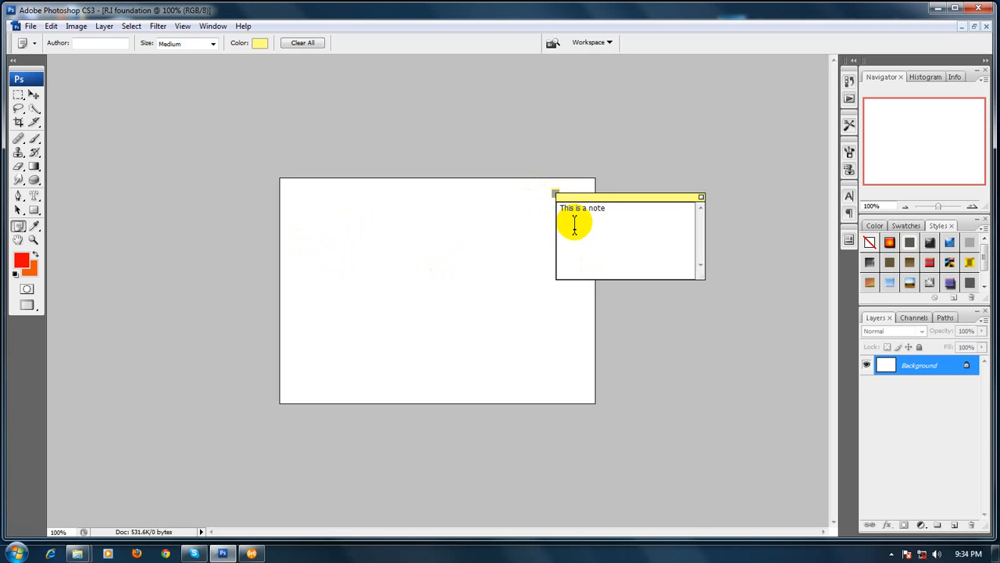
Move the "This is a note" window off the canvas, just beyond its right edge
left_click(34, 94)
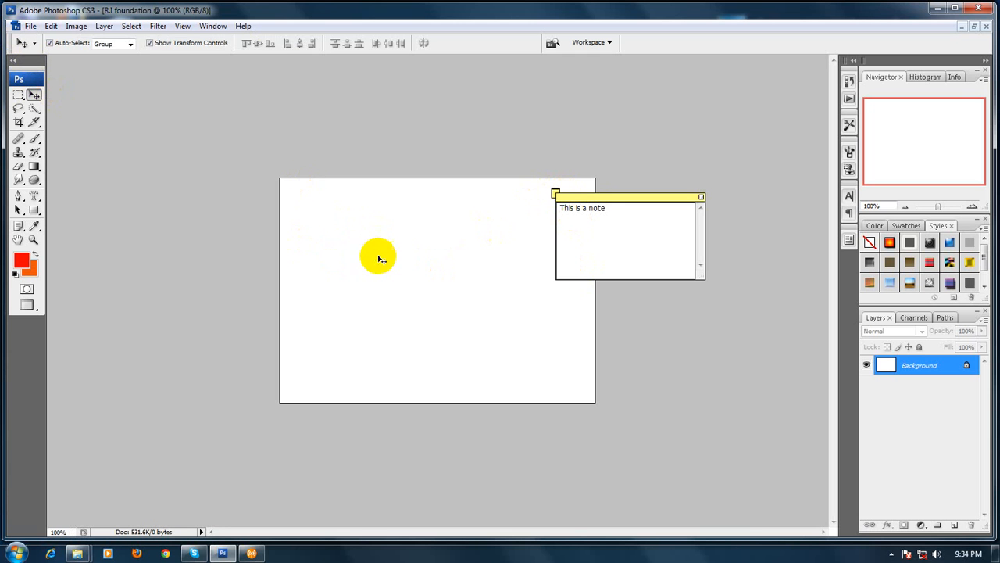
left_click(555, 193)
left_click_drag(607, 205, 634, 197)
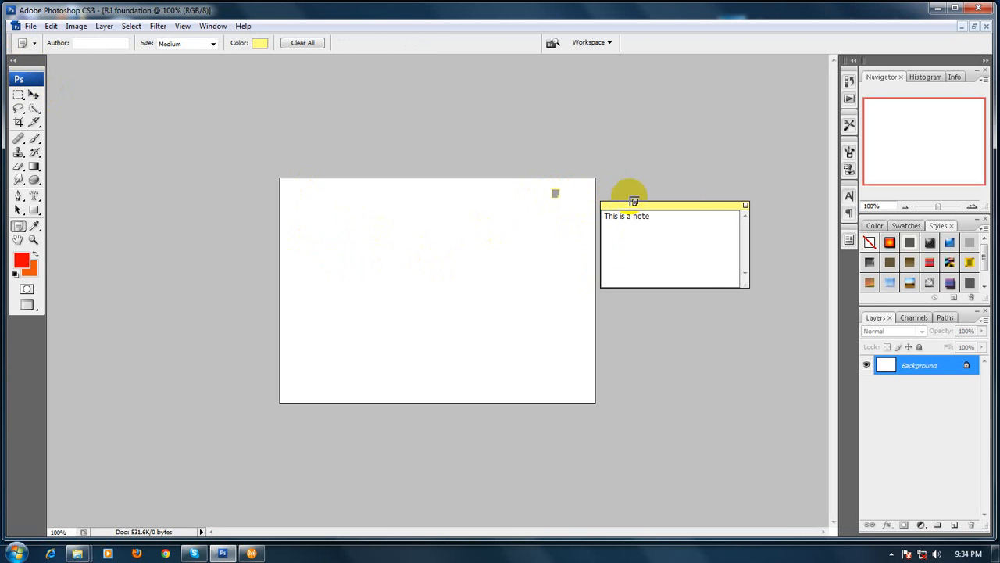
Add two blank notes, one beside the written note and one low on the canvas, and move the first one's window above the canvas
left_click(743, 201)
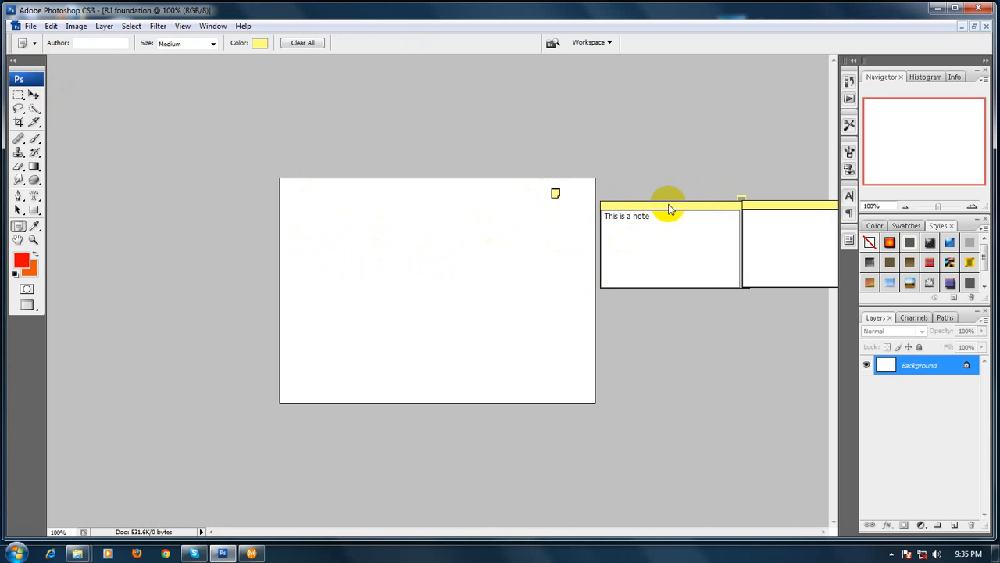
left_click_drag(744, 204, 383, 214)
left_click(490, 331)
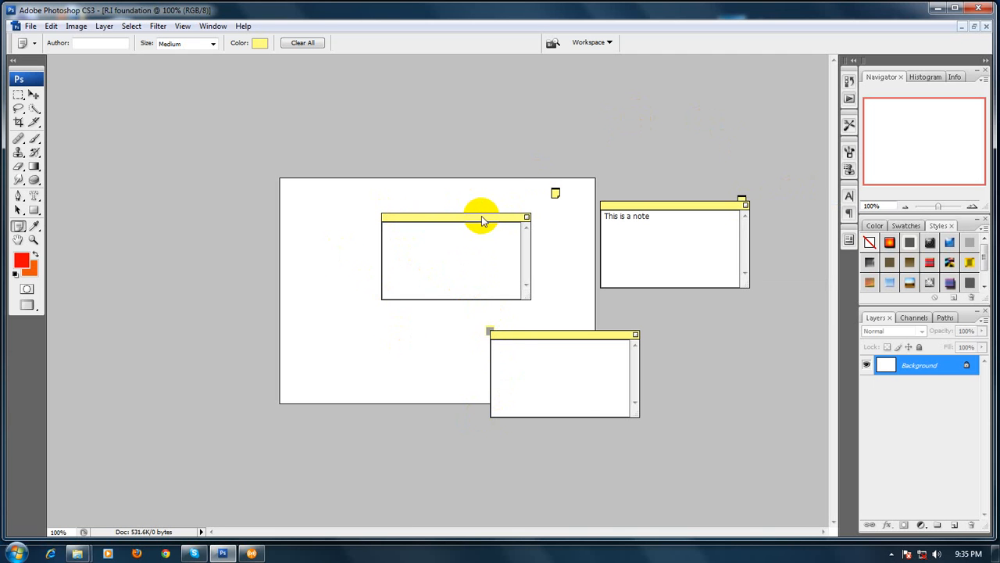
left_click_drag(483, 221, 430, 109)
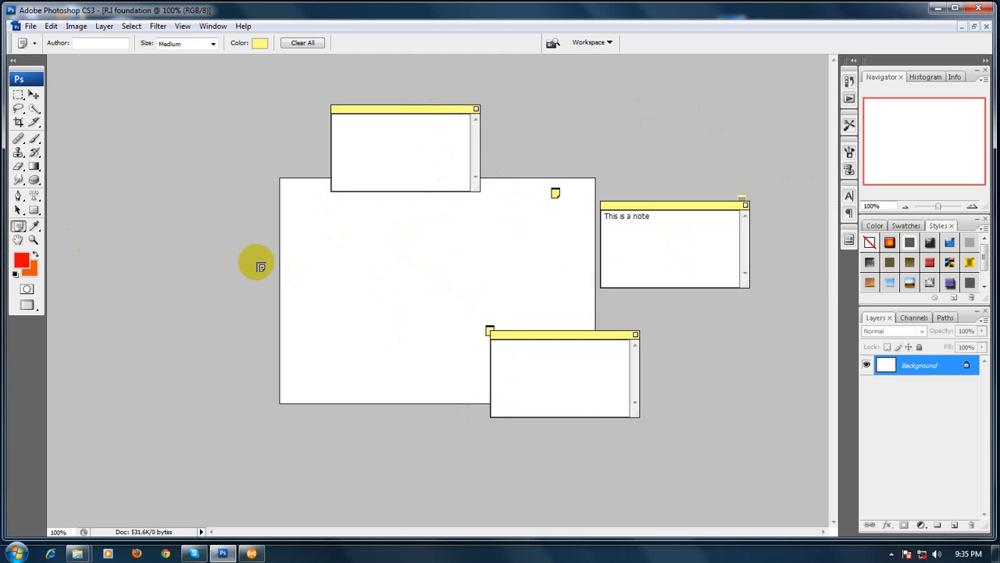
left_click(18, 228)
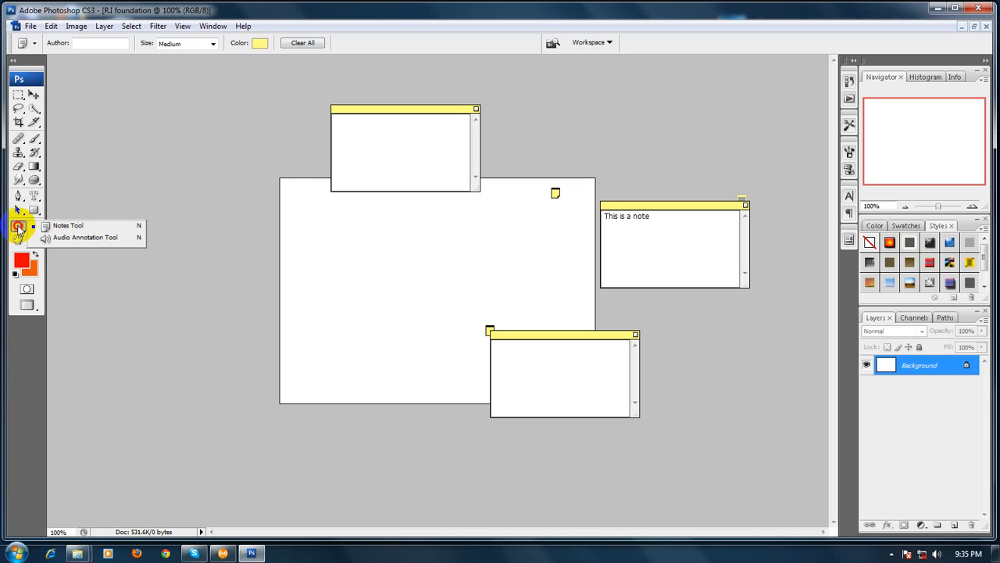
left_click(18, 227)
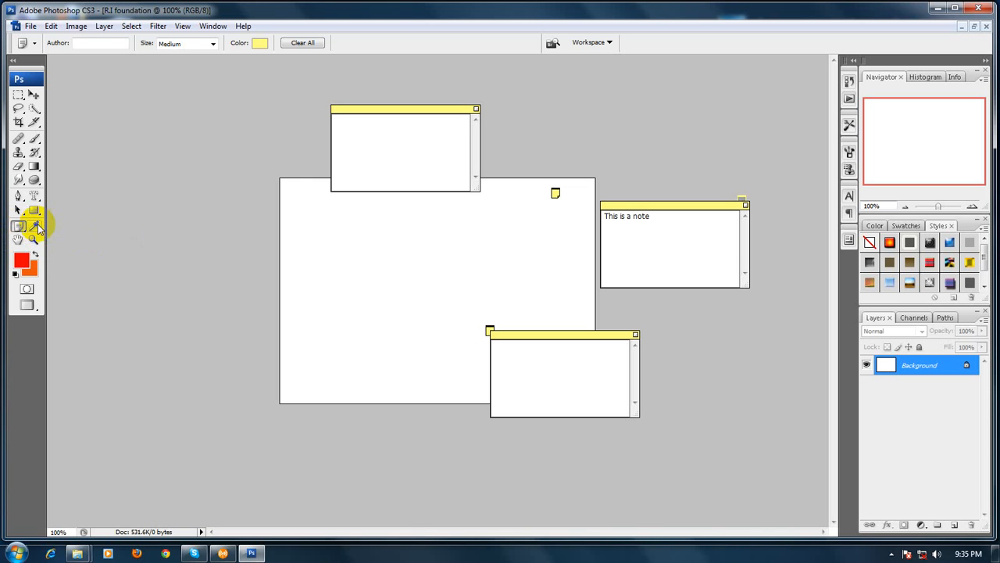
left_click(37, 226)
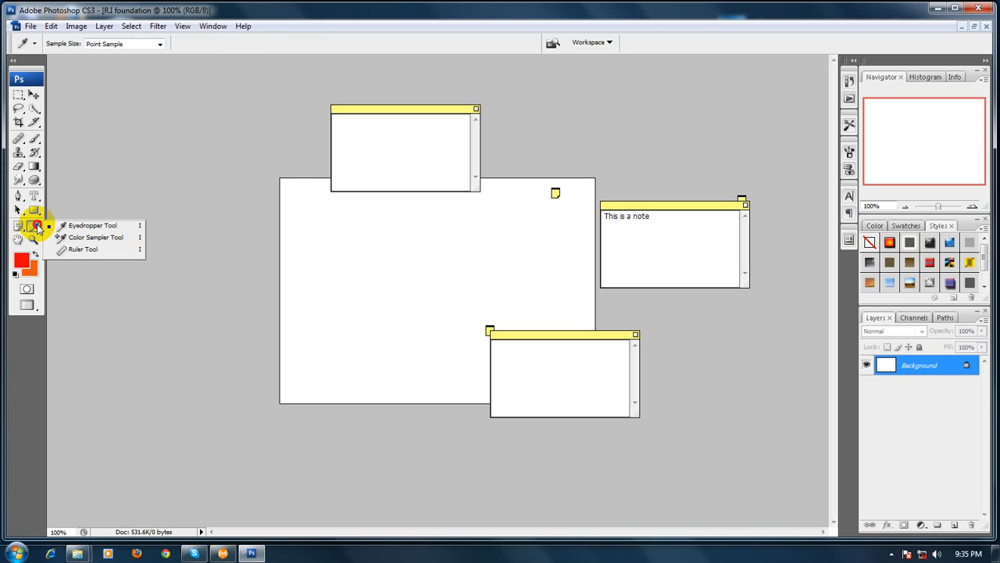
left_click(89, 224)
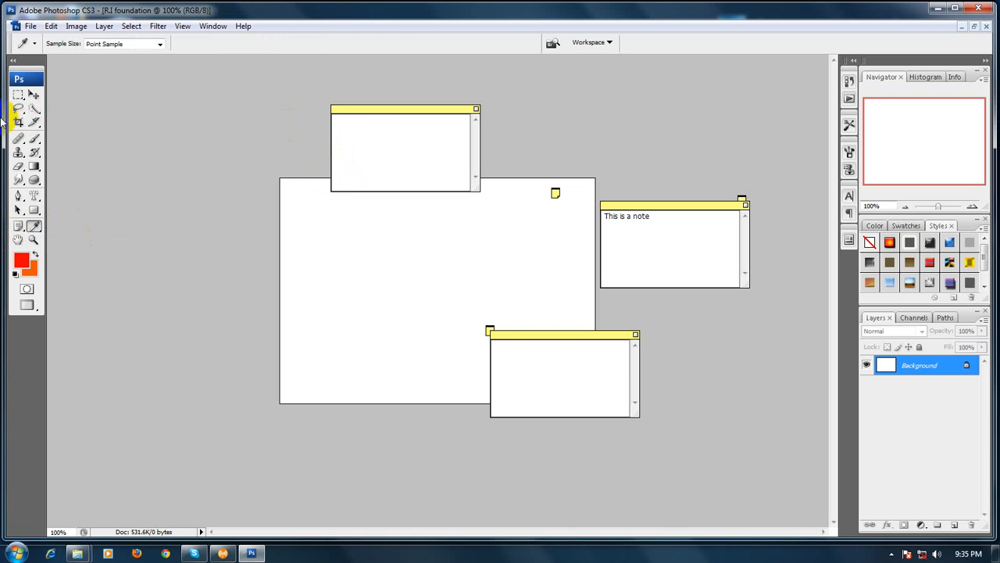
Delete all three notes from the document, confirming each deletion
left_click(34, 95)
key("n")
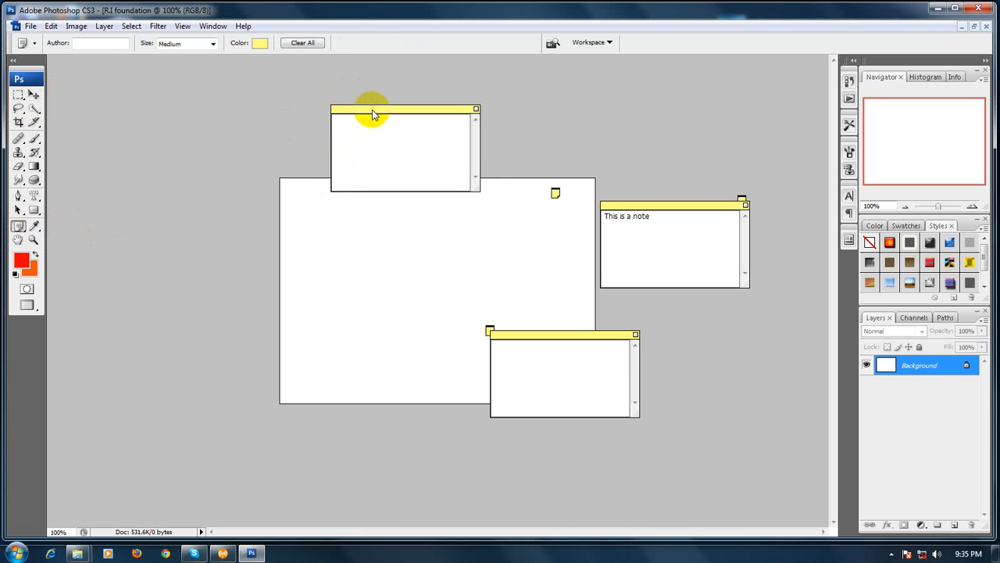
mouse_move(372, 109)
left_mouse_down()
mouse_move(388, 157)
mouse_move(388, 211)
left_mouse_up()
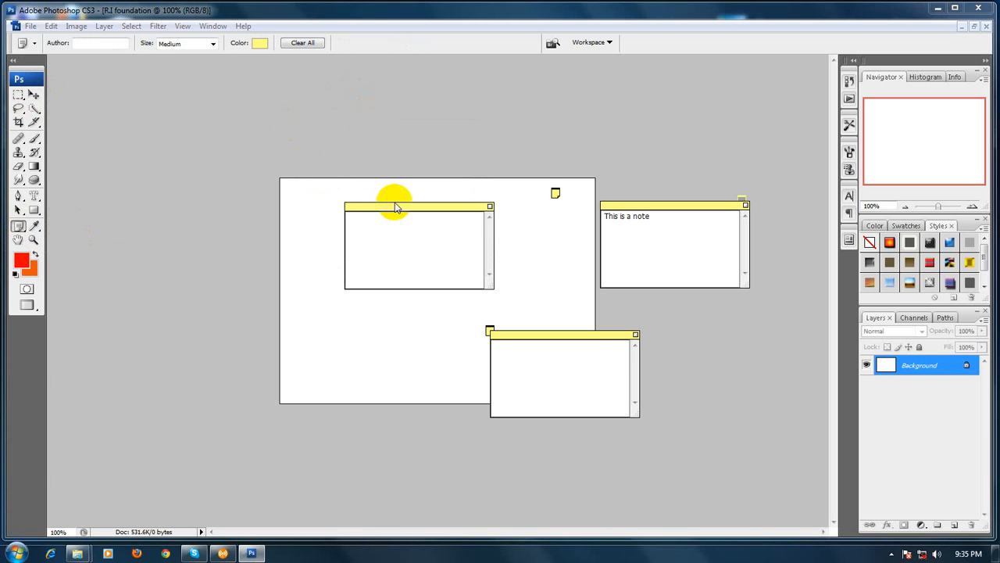
key("Delete")
left_click(453, 216)
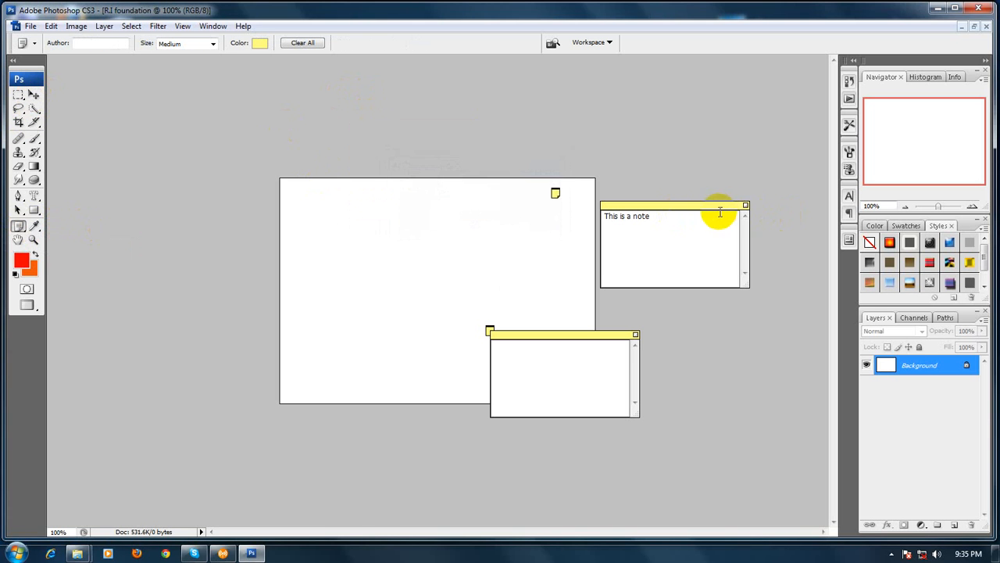
left_click_drag(713, 207, 705, 245)
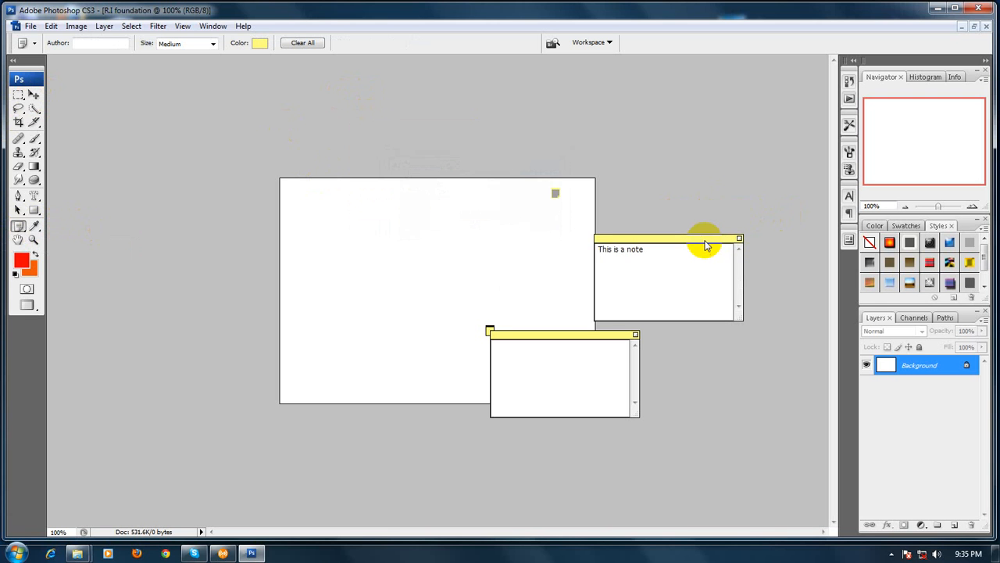
key("Delete")
left_click(456, 215)
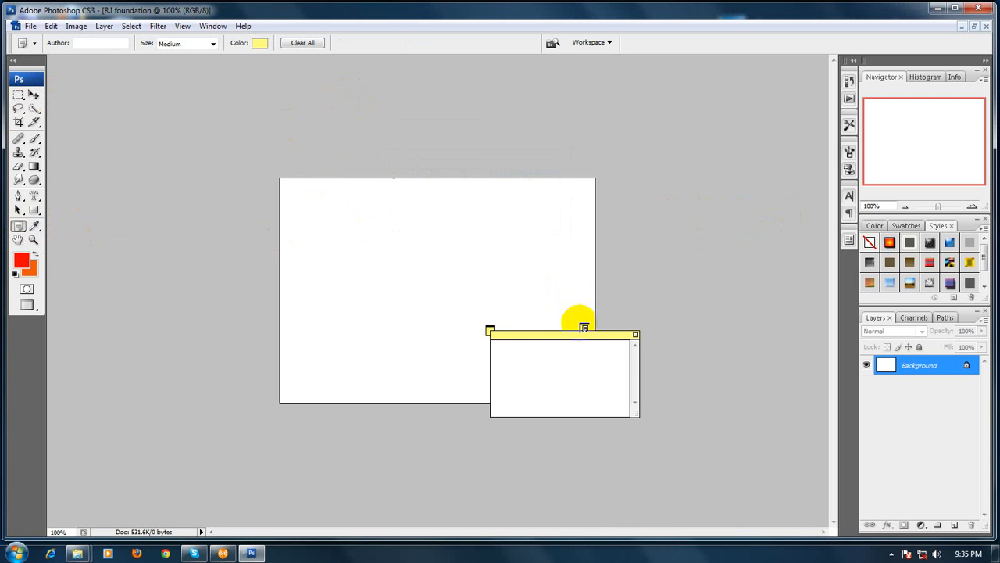
left_click_drag(570, 334, 591, 288)
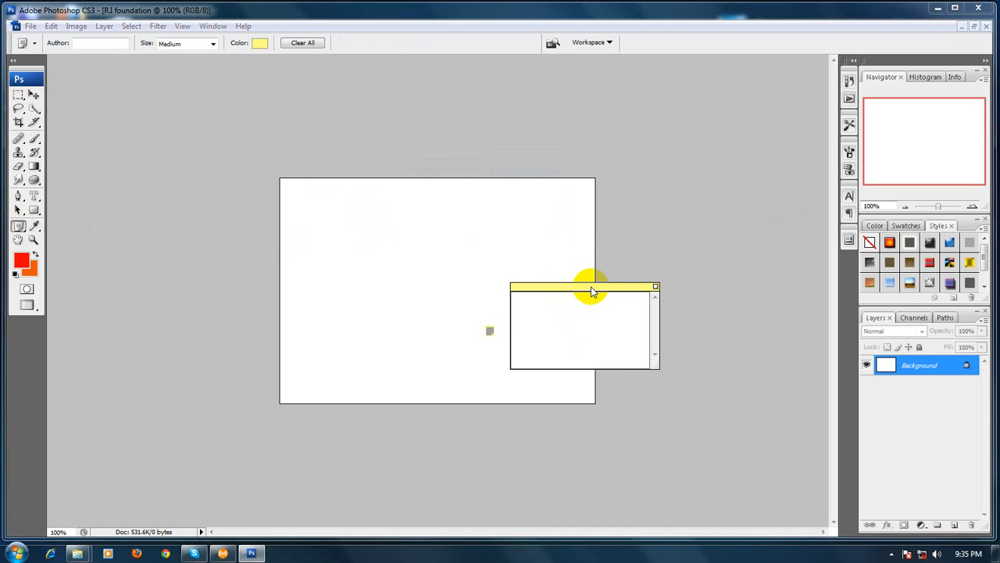
key("Delete")
left_click(453, 215)
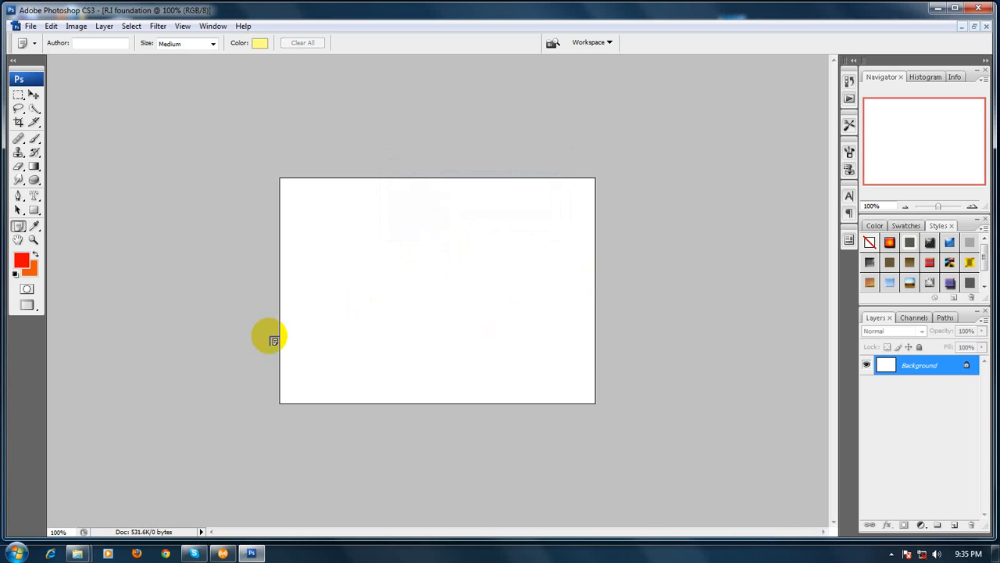
Open the photo of the green field with palm trees from the desktop's Photo folder in Photoshop
left_click(33, 226)
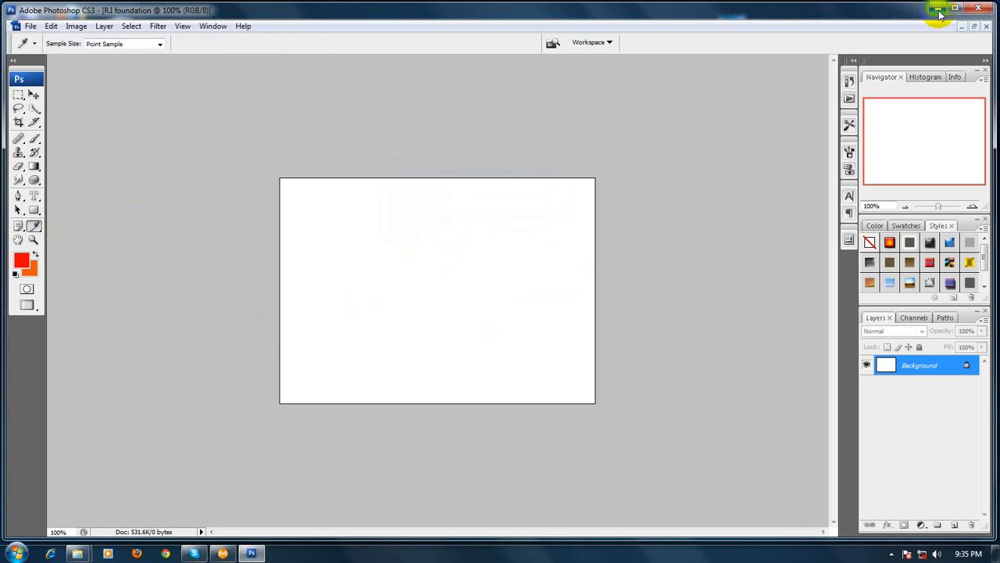
left_click(939, 8)
double_click(258, 157)
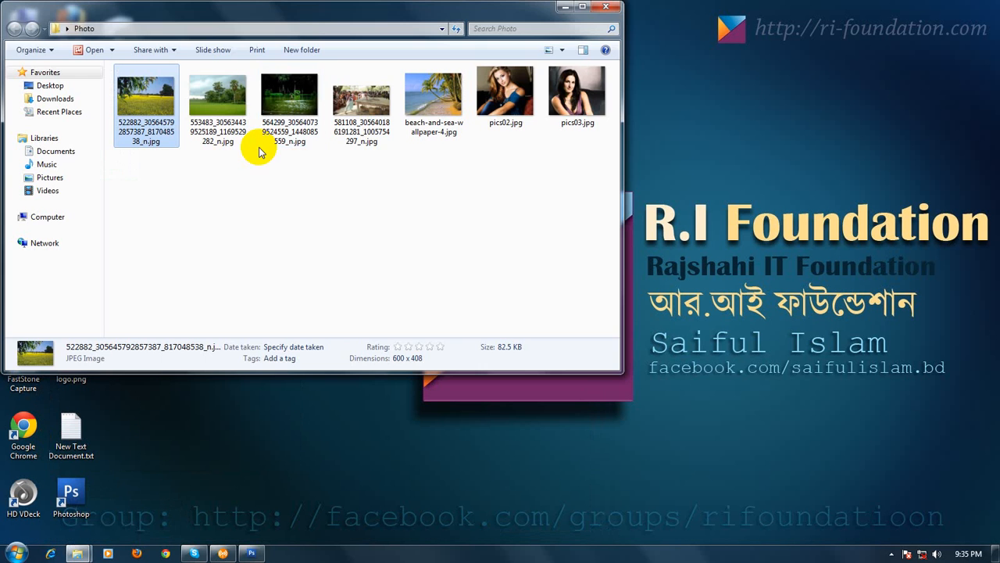
left_click_drag(226, 98, 369, 225)
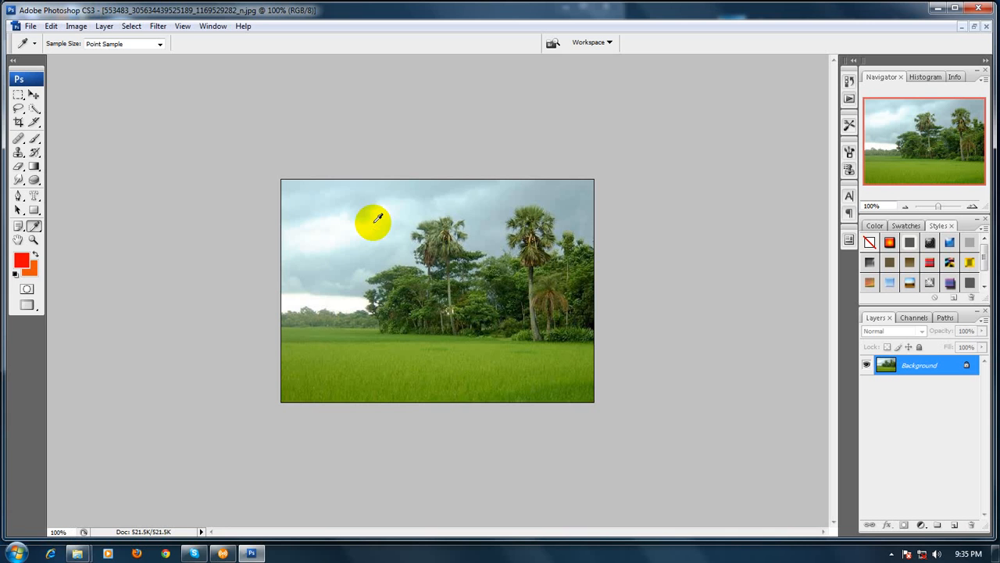
Float the document windows and arrange the blank R.I foundation document beside the field photo
left_click(974, 26)
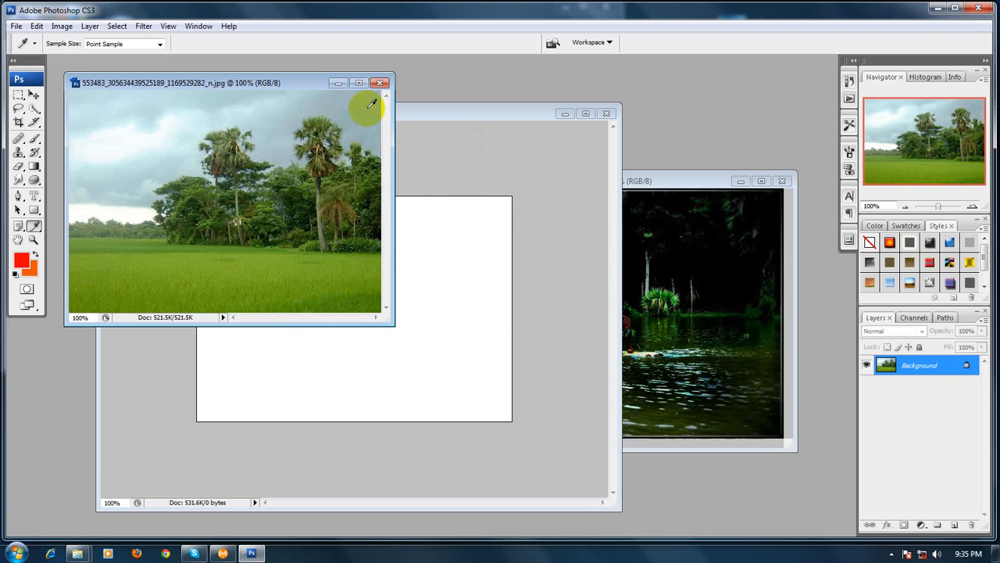
left_click(452, 112)
left_click_drag(452, 111, 644, 126)
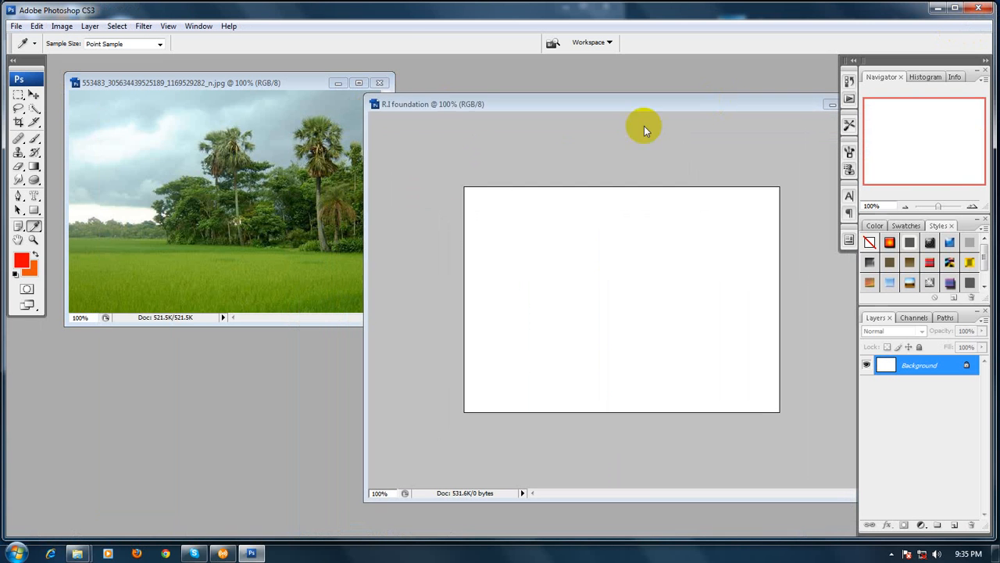
left_click_drag(347, 223, 500, 224)
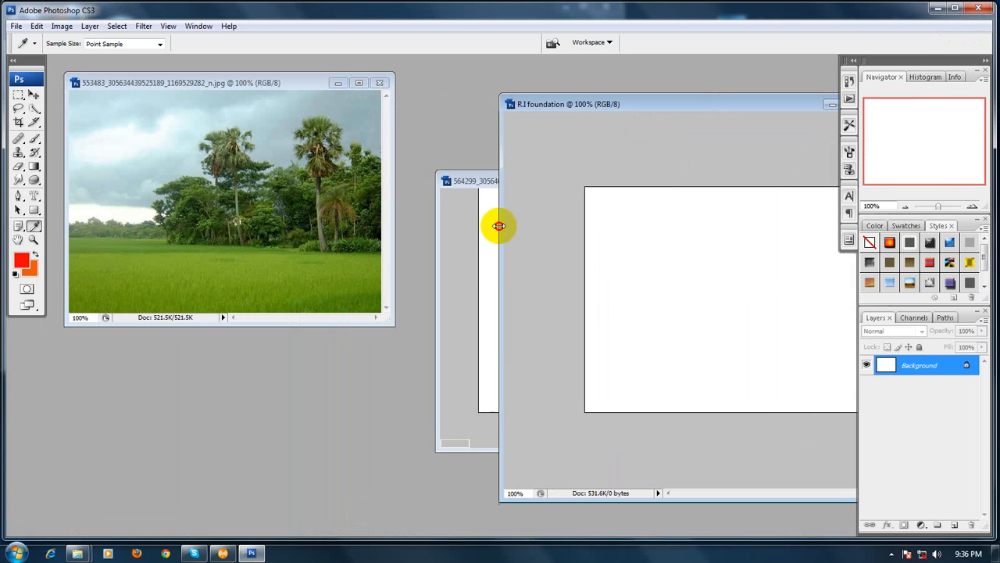
left_click_drag(613, 102, 564, 90)
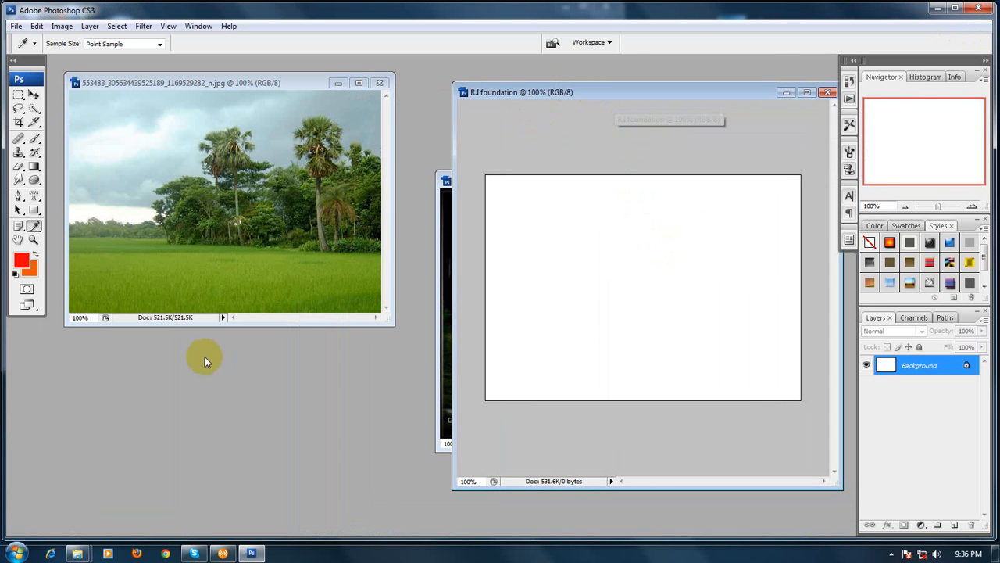
Sample the dark green of the grass in the field photo as the foreground color with the Eyedropper tool
left_click_drag(266, 295, 340, 291)
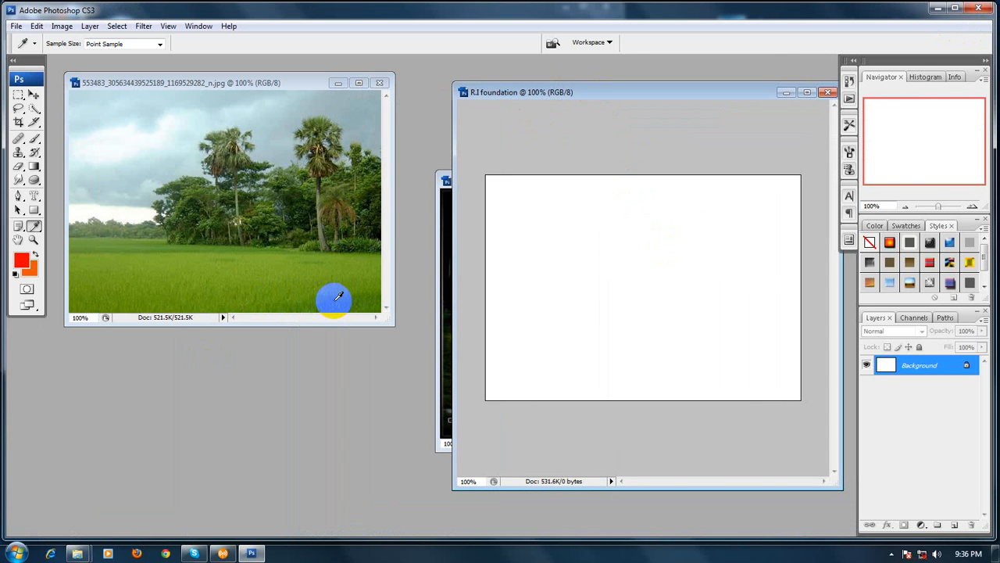
left_click(34, 225)
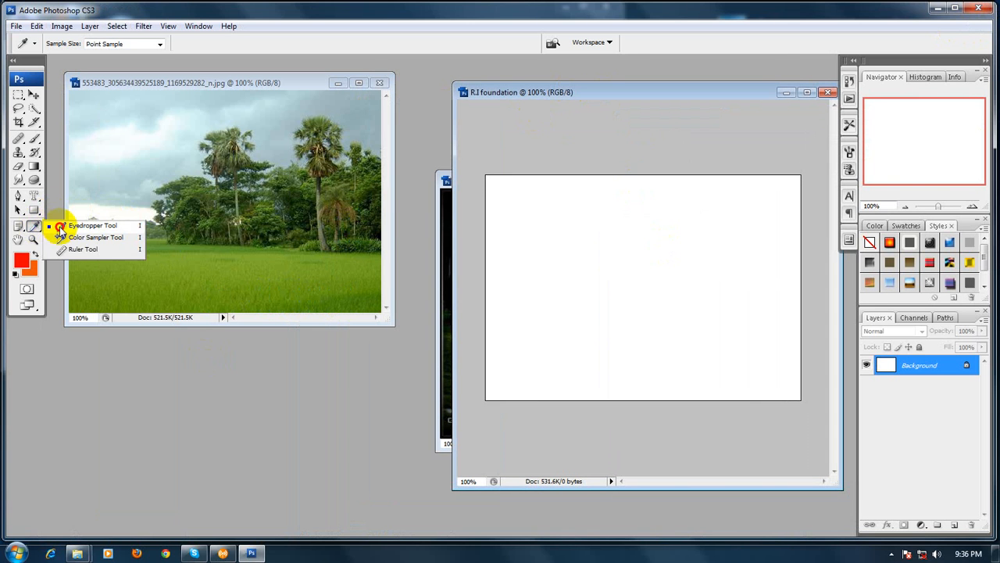
left_click(86, 225)
left_click(306, 301)
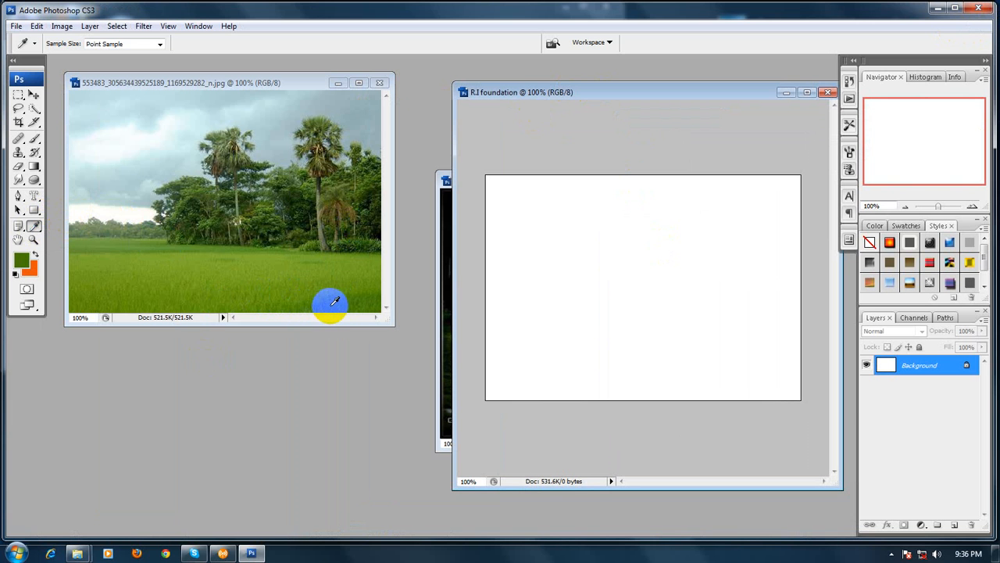
Fill the blank R.I foundation canvas with the sampled green using the Paint Bucket tool
left_click(34, 171)
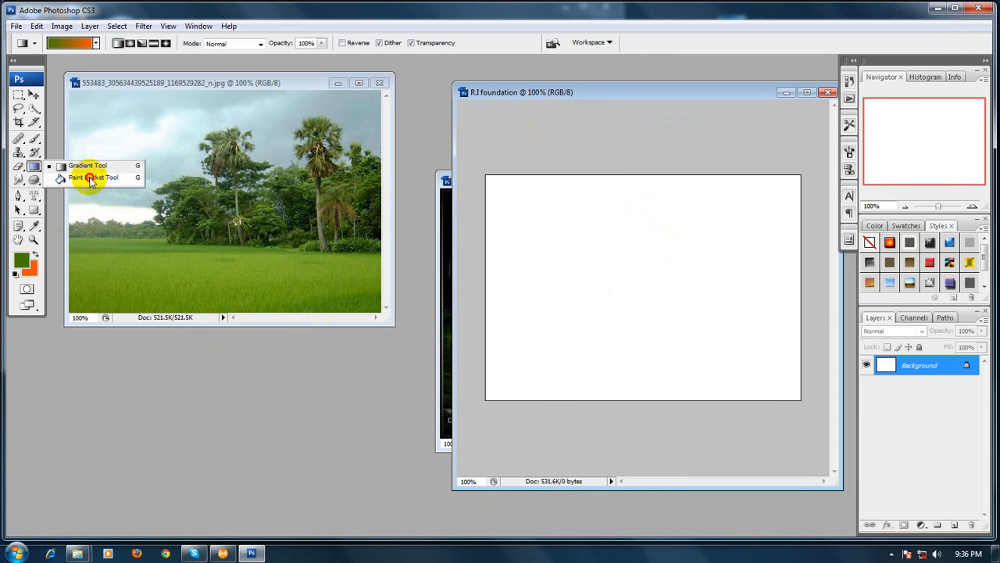
left_click(85, 177)
left_click(603, 249)
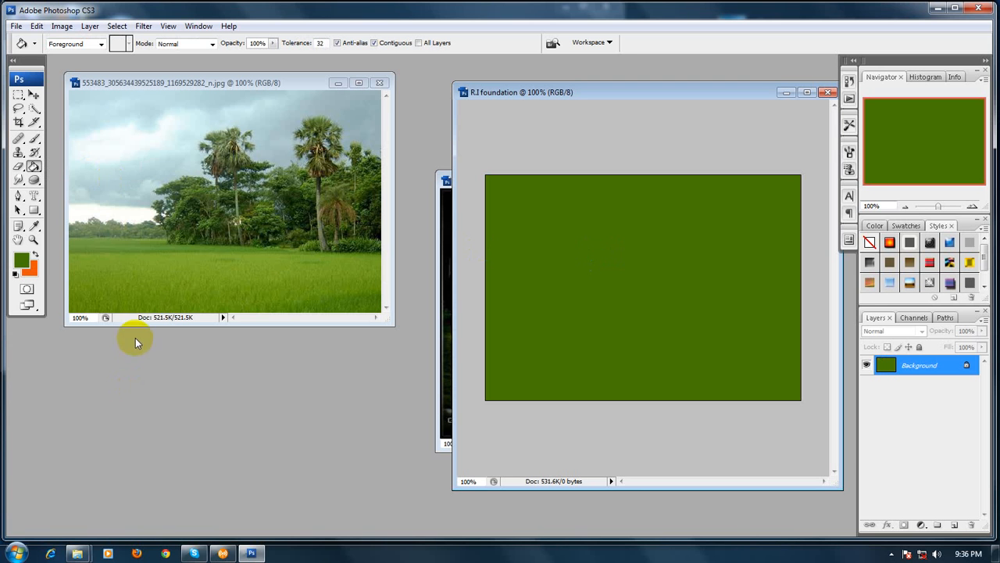
Sample a lighter green from the grass in the field photo as the foreground color with the Eyedropper tool
left_click(35, 231)
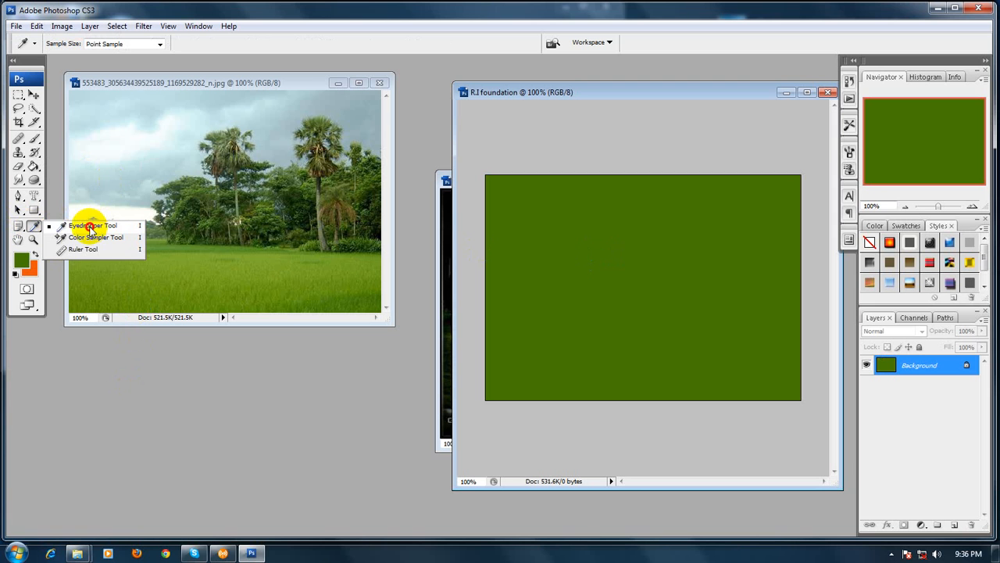
left_click(91, 227)
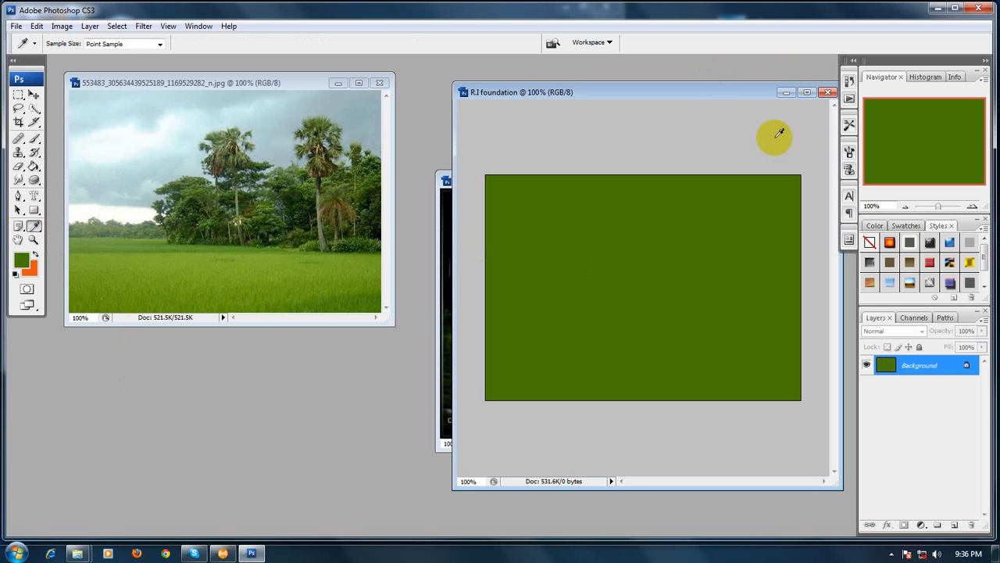
left_click(267, 260)
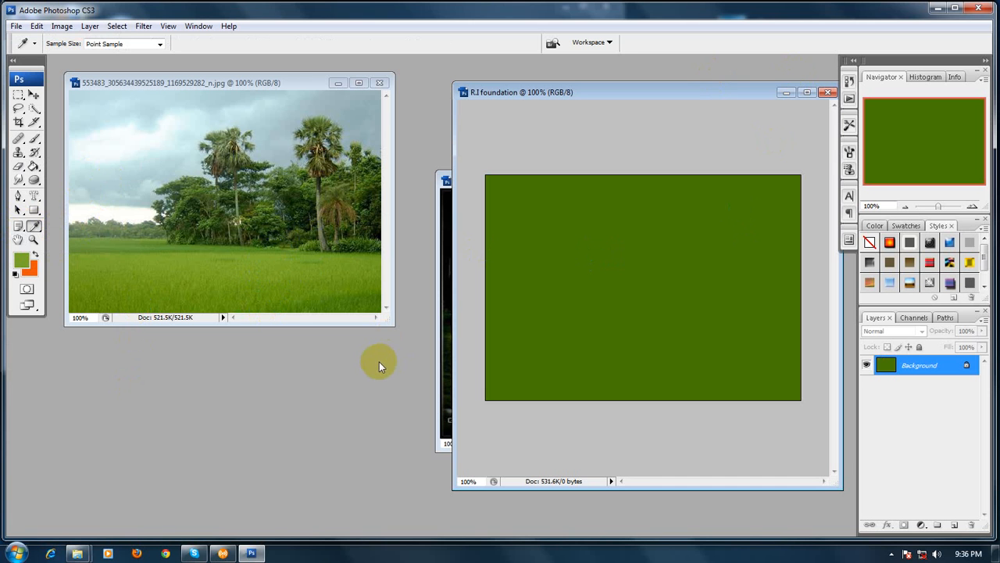
left_click_drag(210, 180, 270, 266)
Inspect the sampled foreground color's RGB values and hex code in the Color Picker and close it without changes
left_click(23, 262)
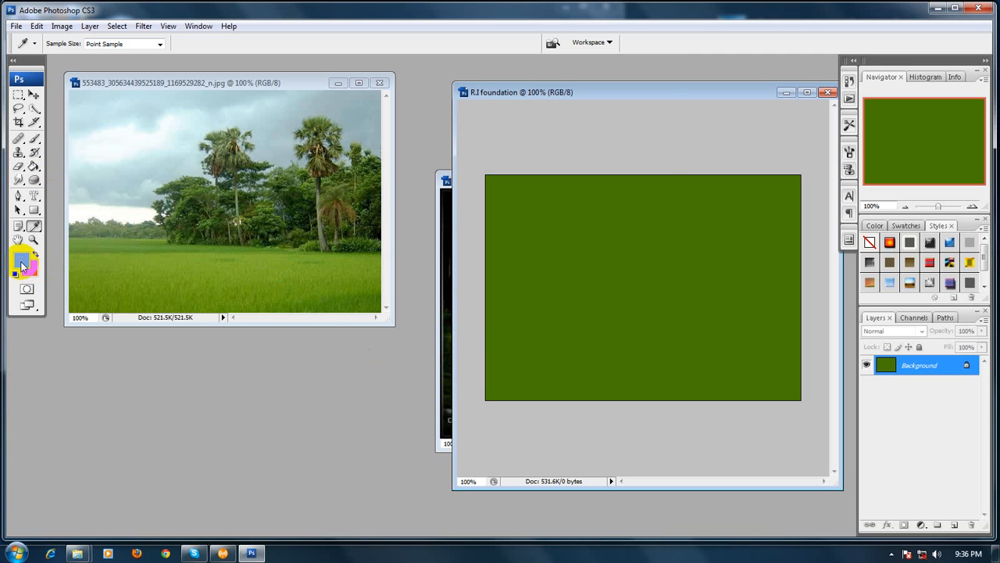
left_click(557, 264)
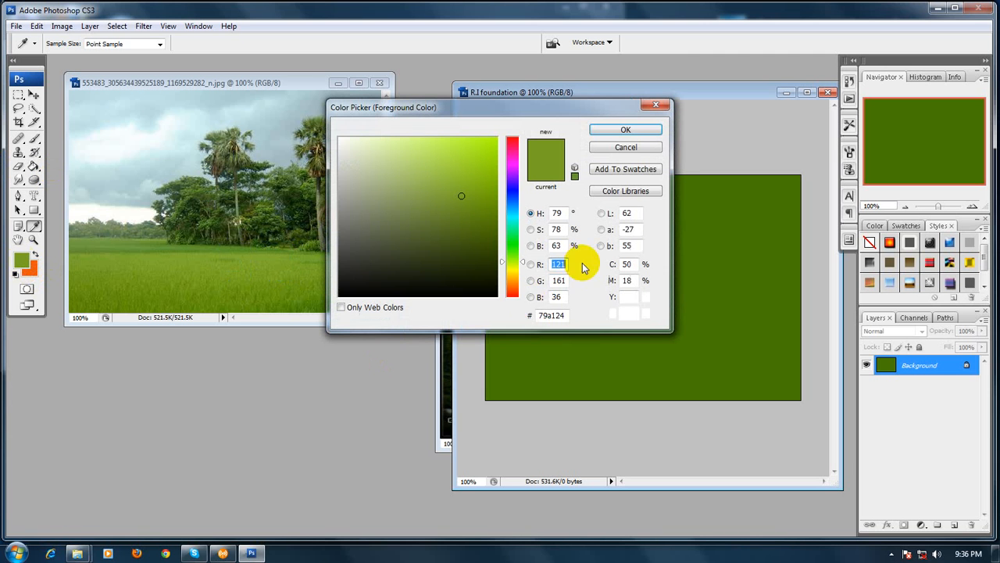
left_click(553, 315)
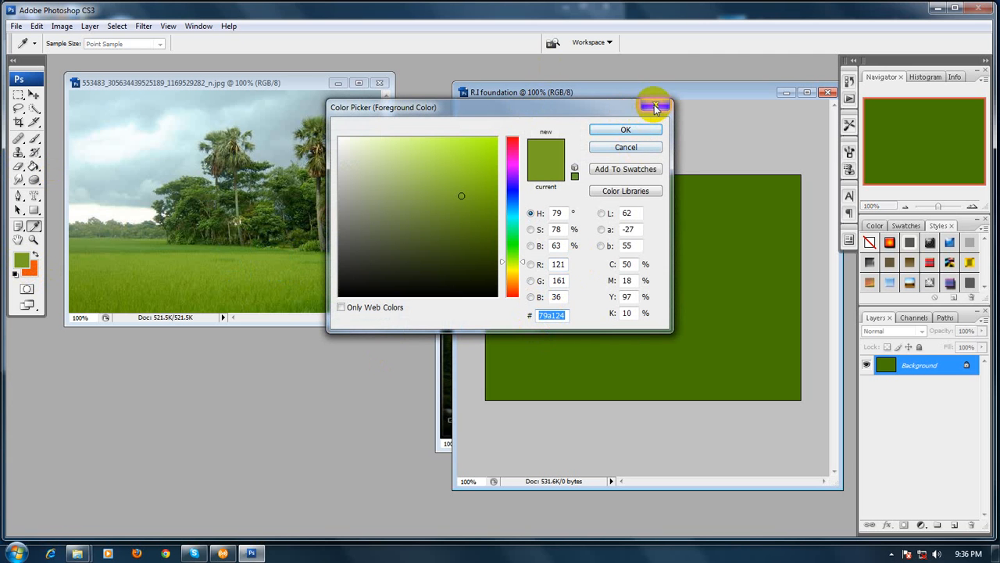
left_click(655, 107)
Sample the photo's dark trees and its grass inside the Color Picker to compare their hex codes, closing it without applying
left_click(23, 263)
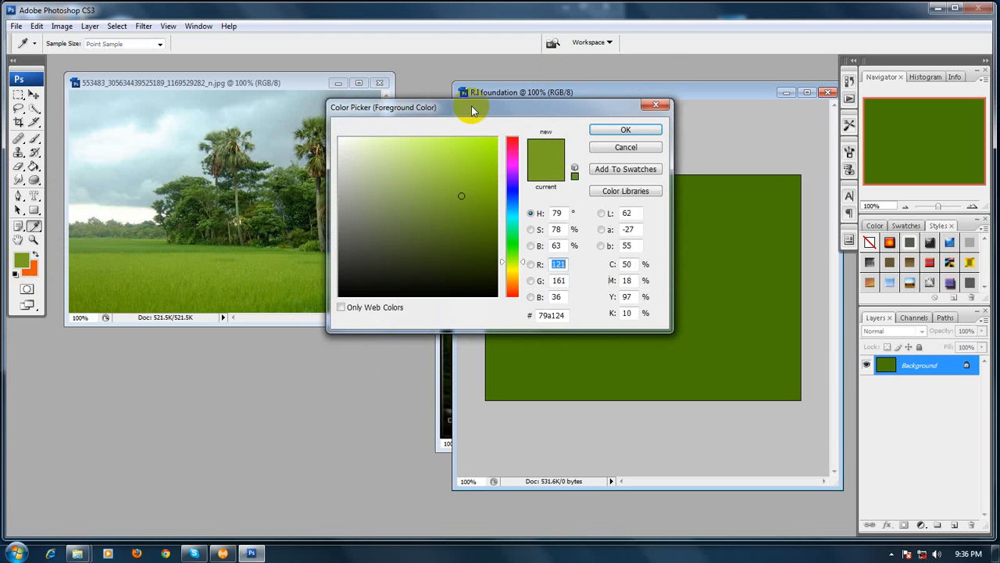
left_click_drag(472, 110, 563, 167)
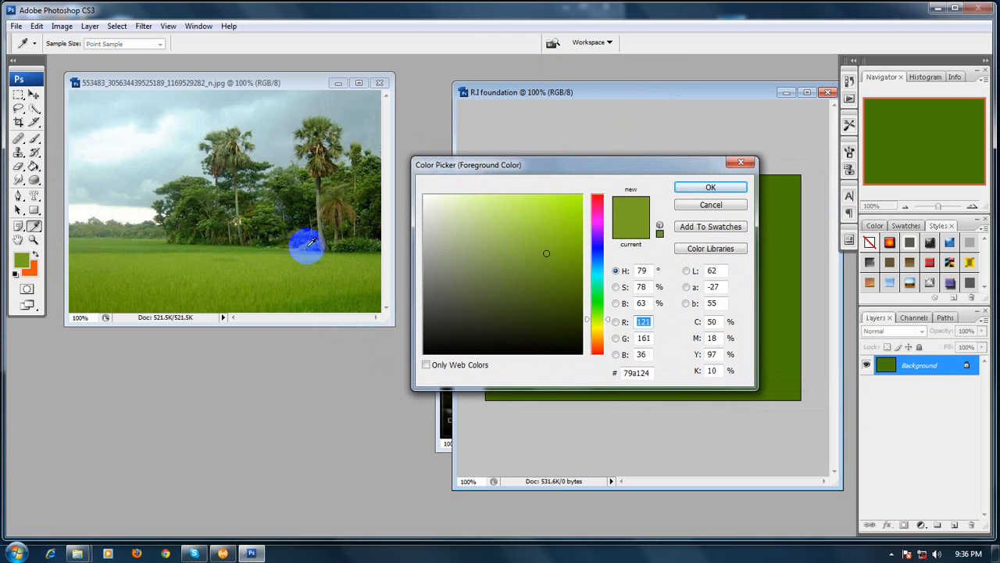
left_click(373, 233)
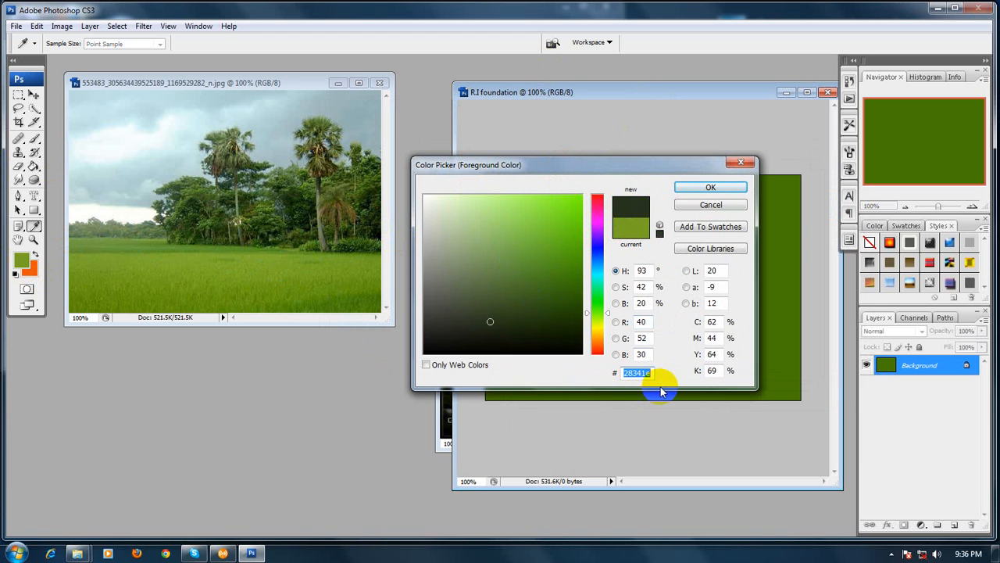
left_click(117, 270)
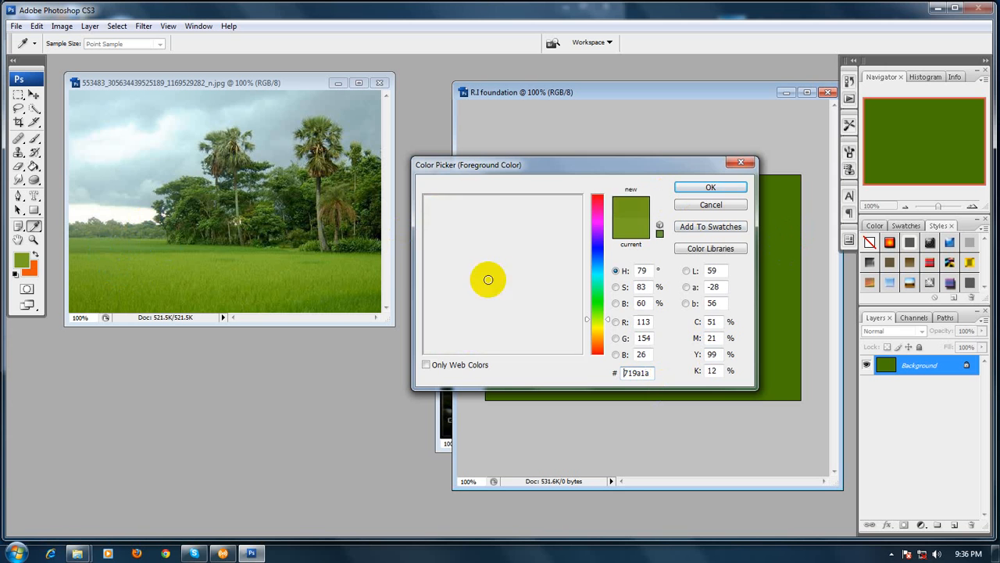
left_click(742, 165)
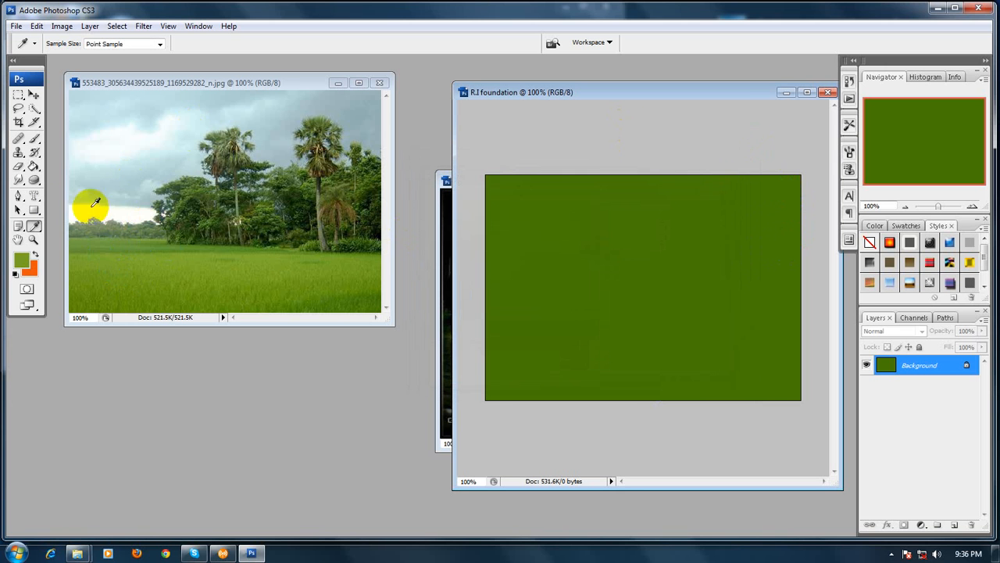
Enlarge the field photo's window and measure horizontal distances across the sky and along the field's far edge with the Ruler tool
left_click(34, 228)
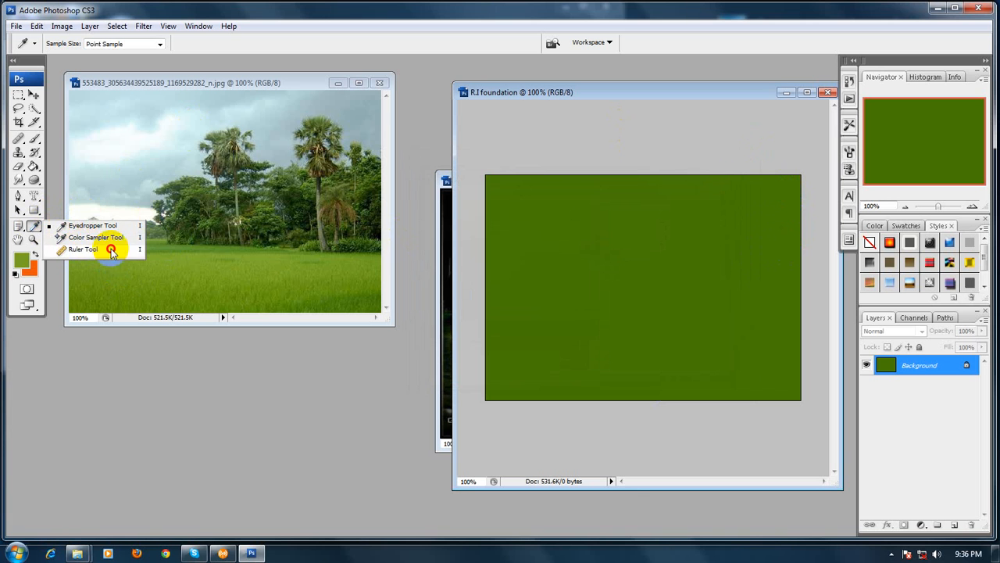
left_click(71, 250)
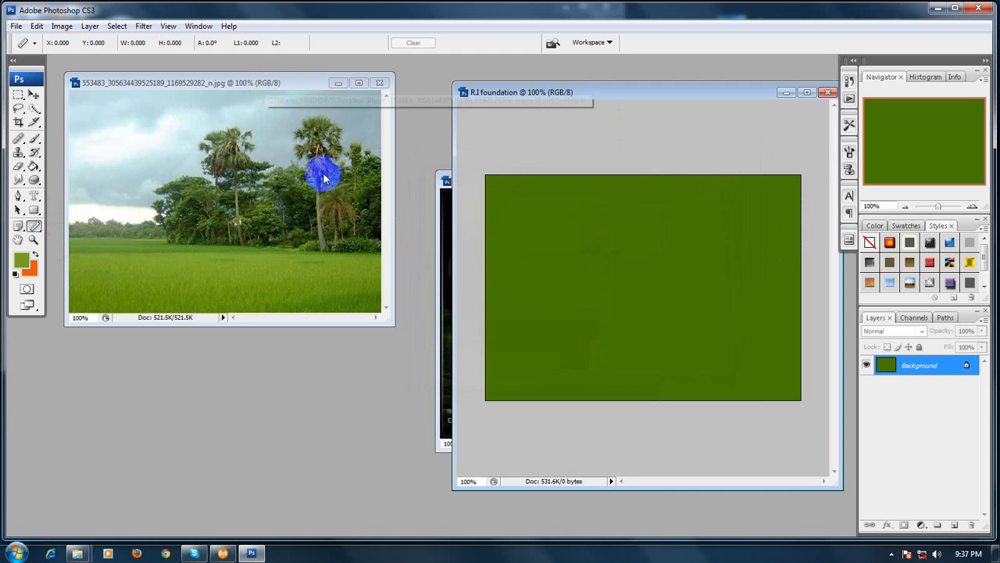
left_click_drag(475, 447, 511, 468)
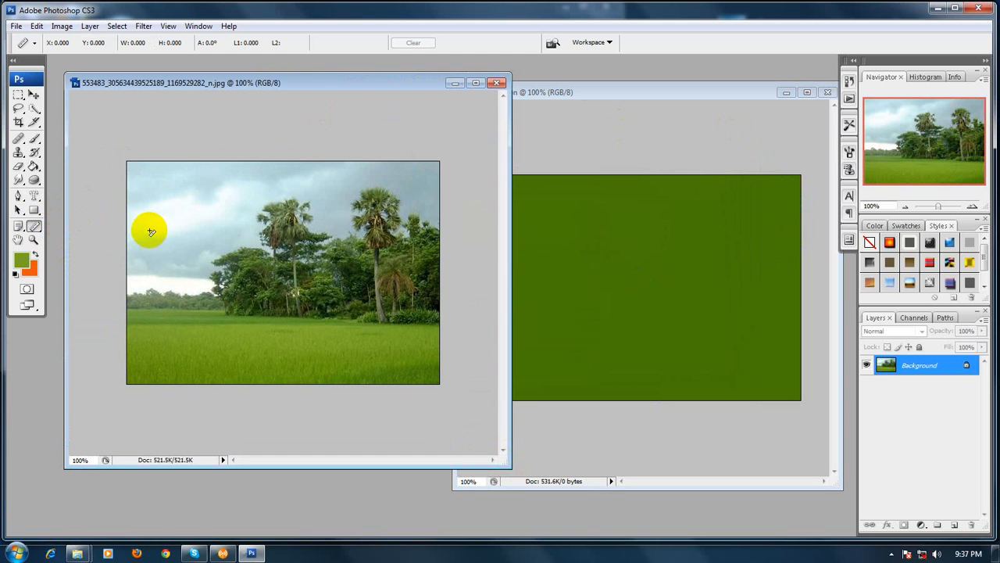
left_click_drag(149, 230, 278, 232)
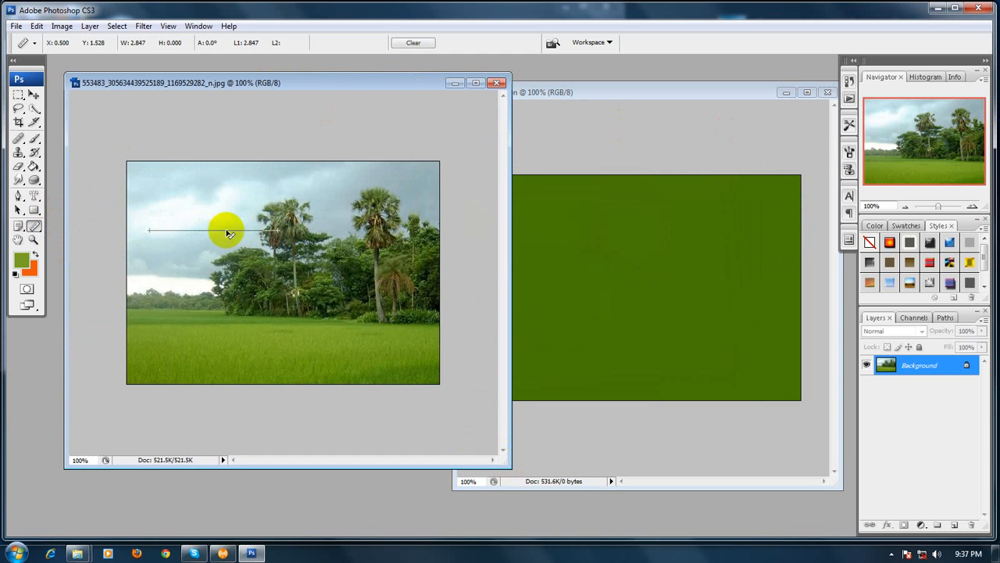
left_click(286, 230)
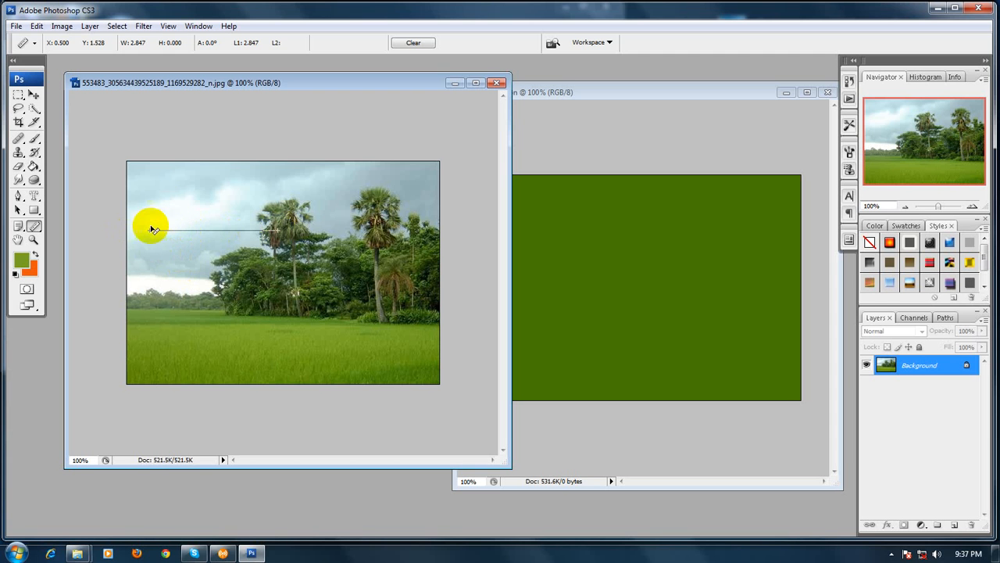
left_click_drag(169, 306, 289, 307)
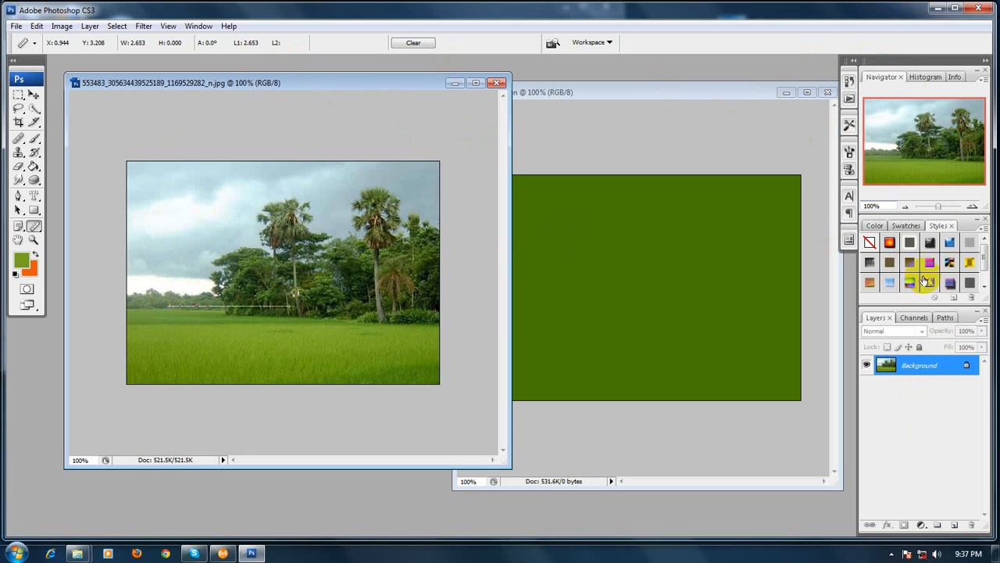
Display the Info panel to read the ruler line's length, angle and coordinates
left_click(955, 77)
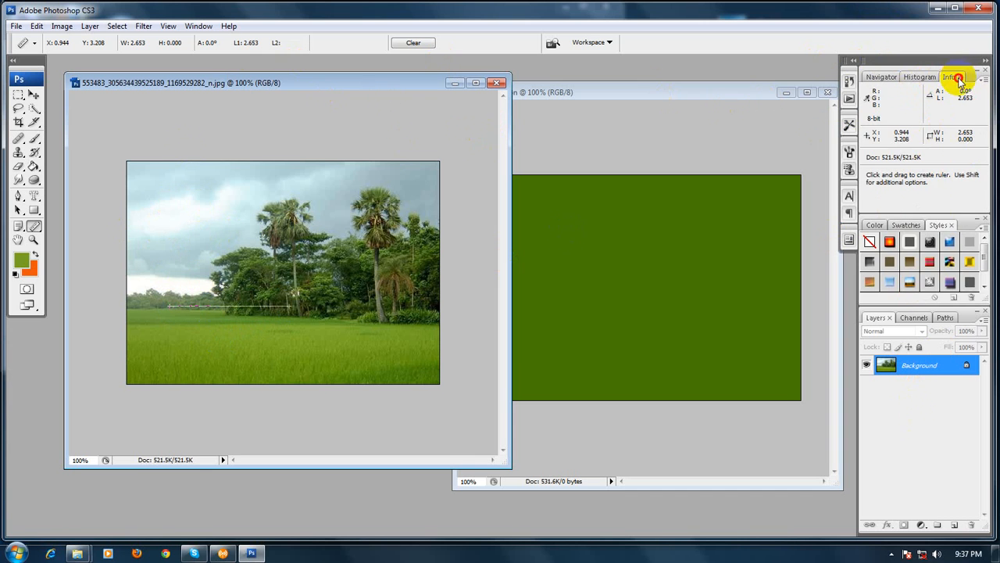
left_click_drag(959, 78, 996, 178)
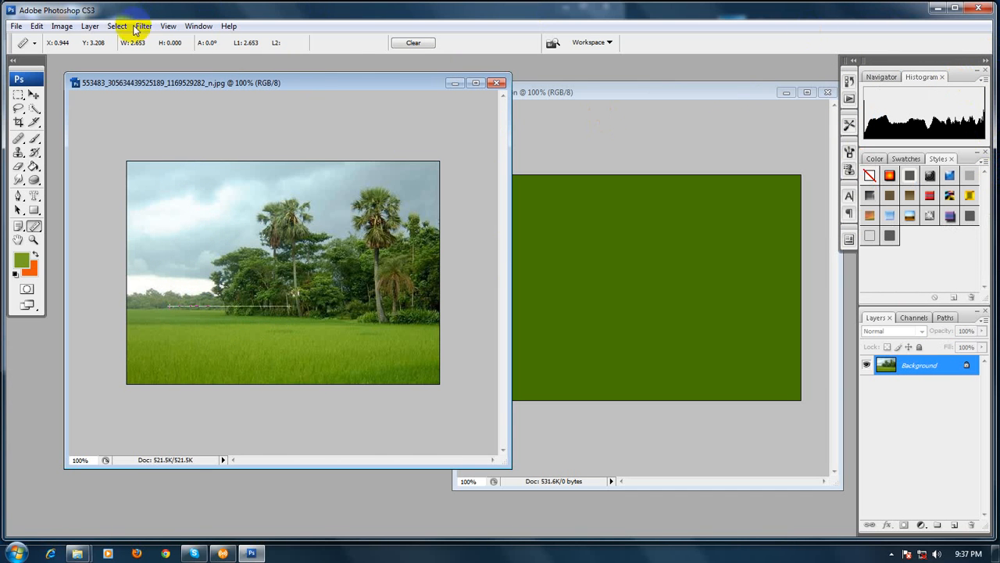
left_click(197, 26)
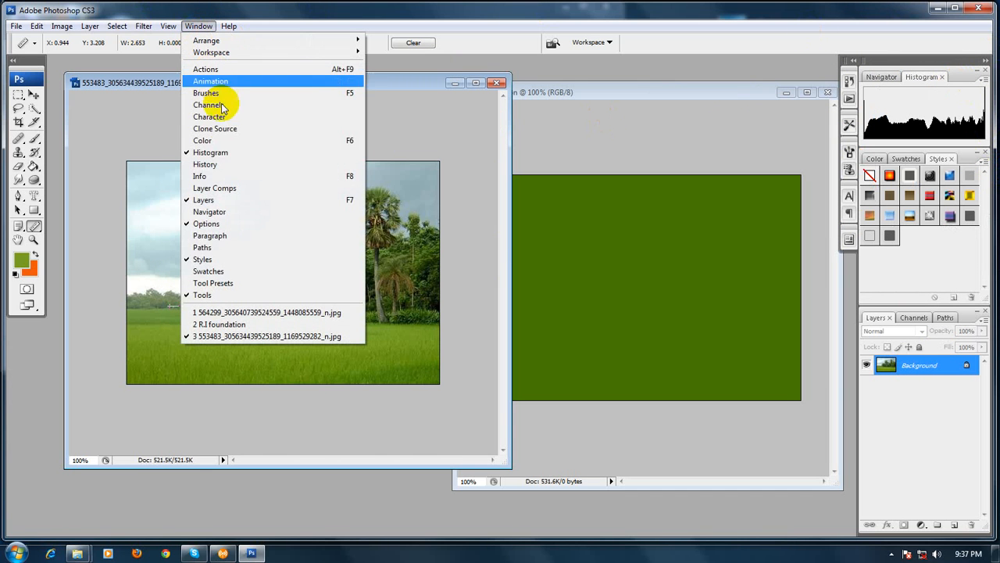
left_click(200, 176)
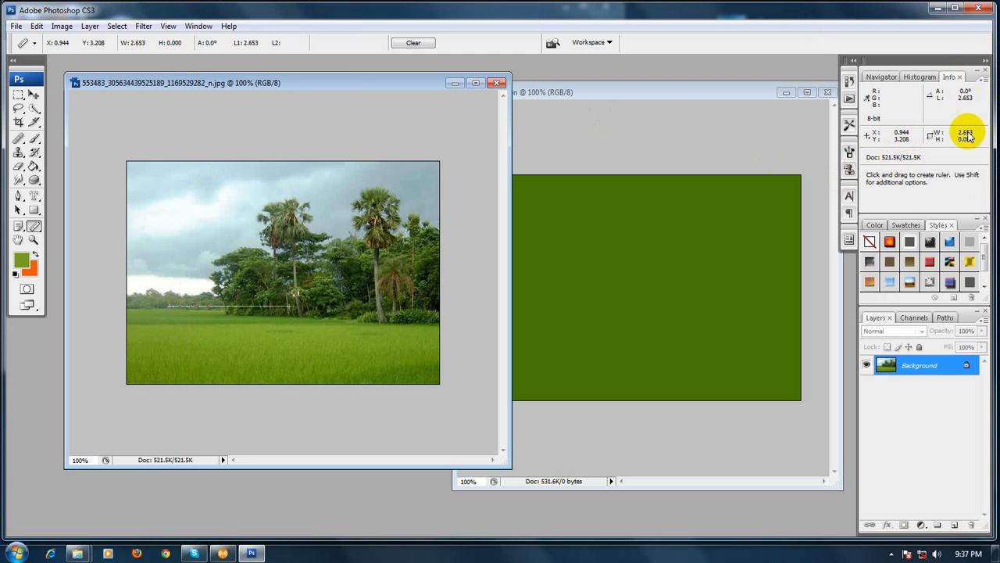
Measure a horizontal distance on the green R.I foundation canvas with the Ruler tool and bring the field photo's window forward
left_click(604, 94)
left_click_drag(539, 254, 657, 253)
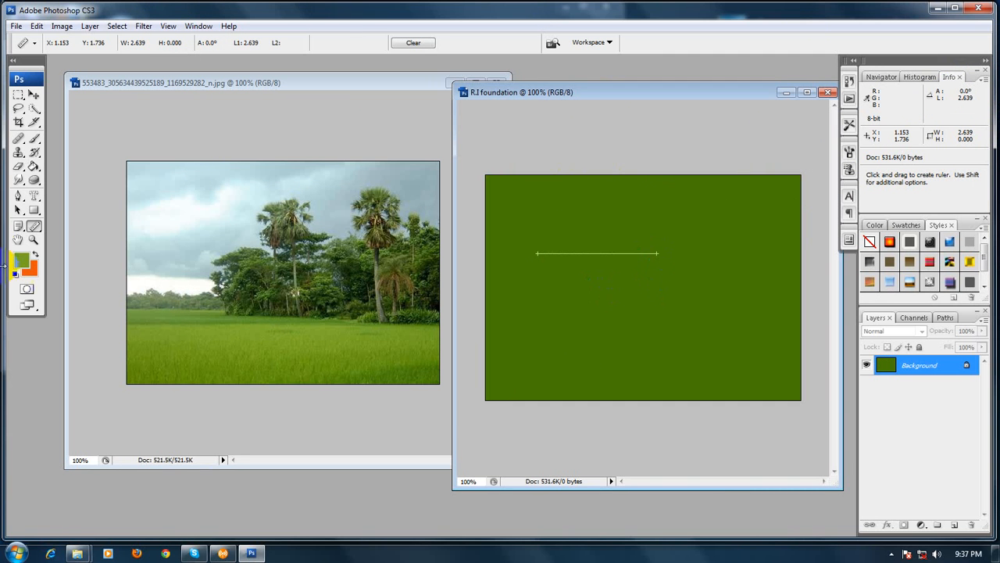
left_click_drag(33, 227, 71, 248)
left_click_drag(284, 83, 316, 108)
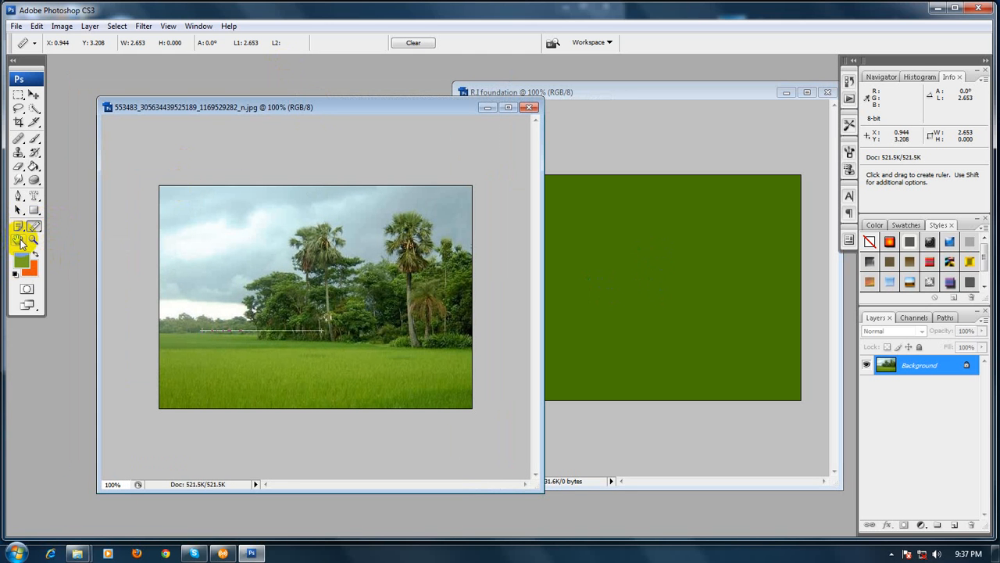
Magnify the field photo to 427.56% and pan across its trees with the Hand tool
left_click(20, 242)
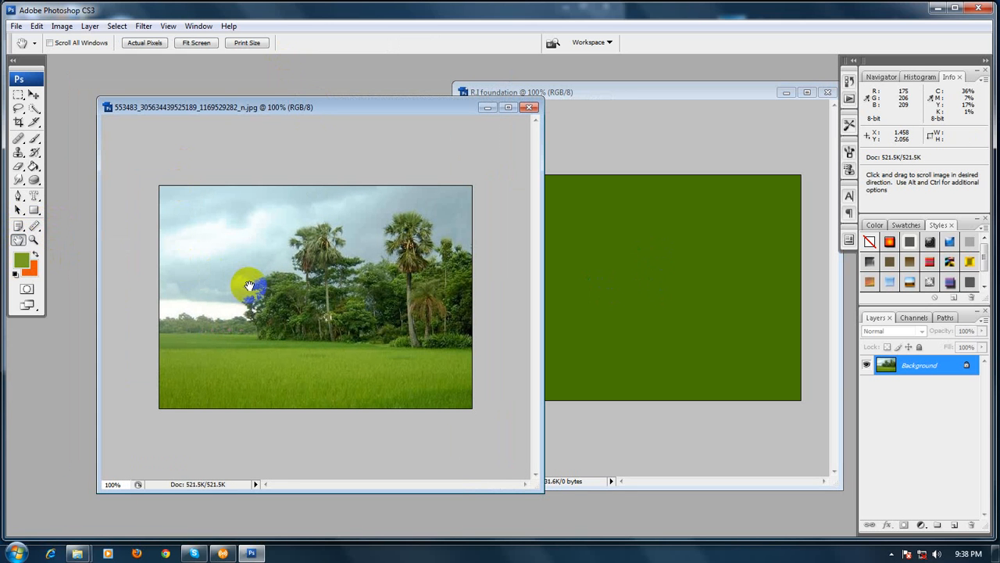
left_click_drag(251, 285, 341, 340)
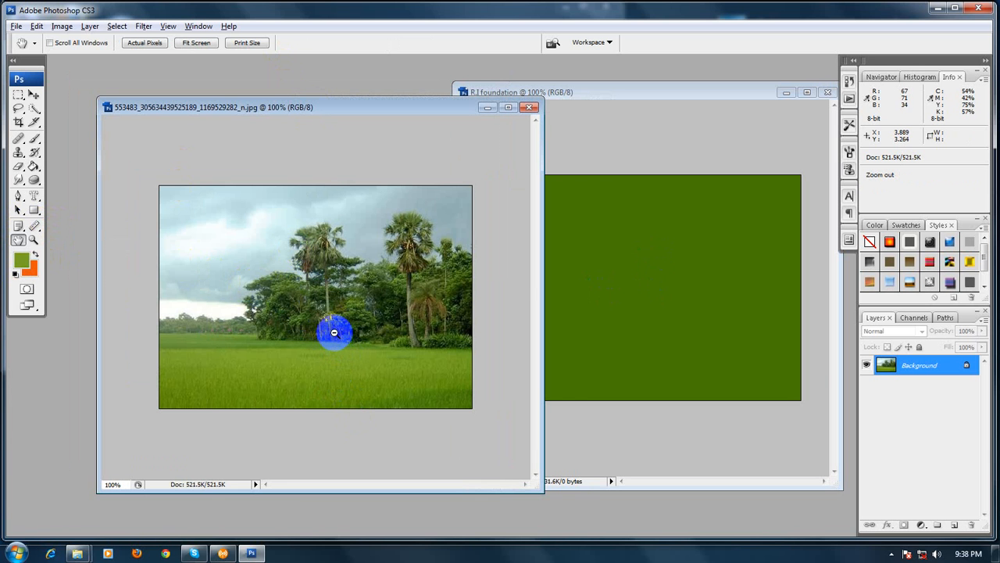
left_click(333, 332)
left_click(334, 332)
left_click(333, 329)
left_click(332, 327)
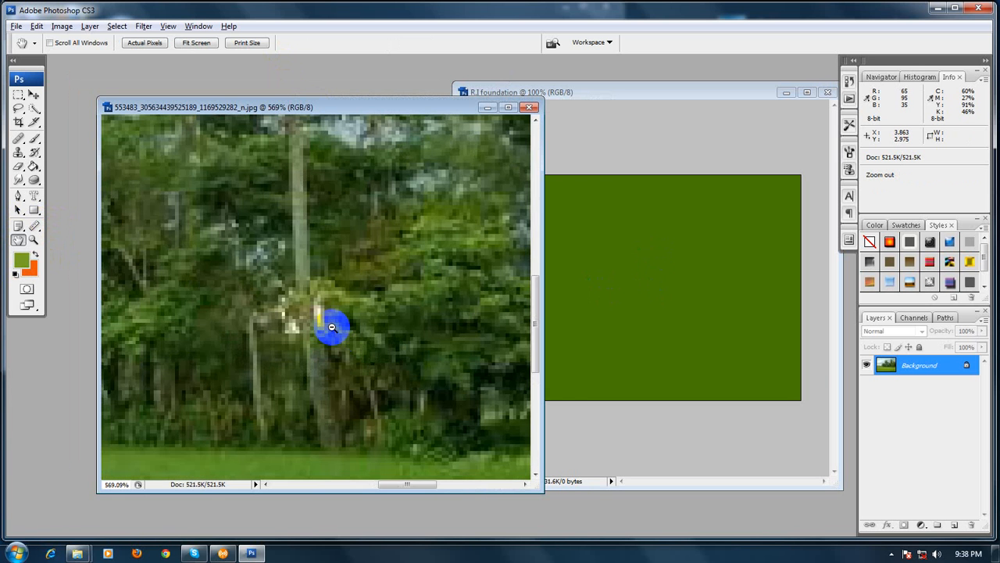
left_click(332, 327, "alt")
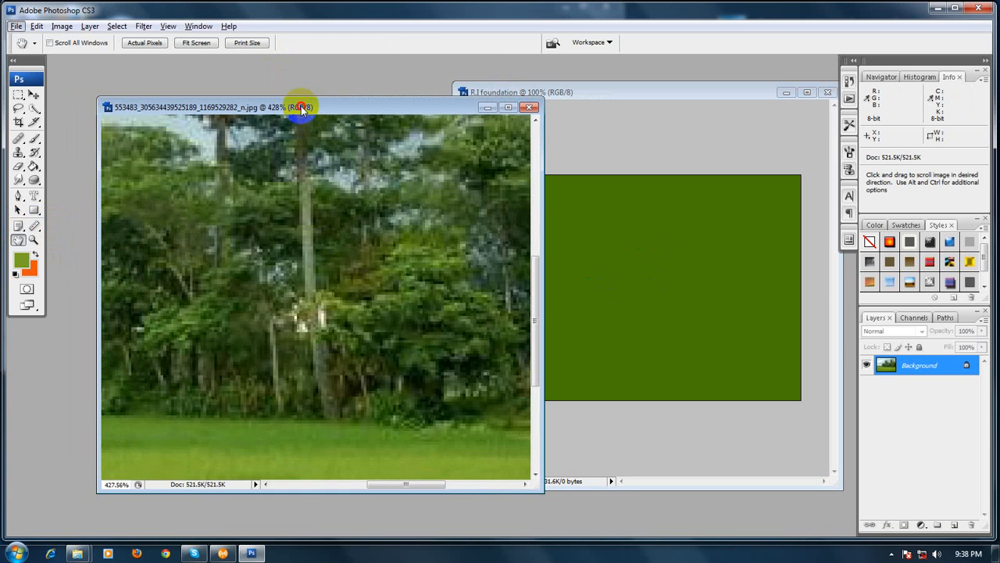
left_click_drag(301, 106, 256, 75)
left_click_drag(234, 212, 51, 100)
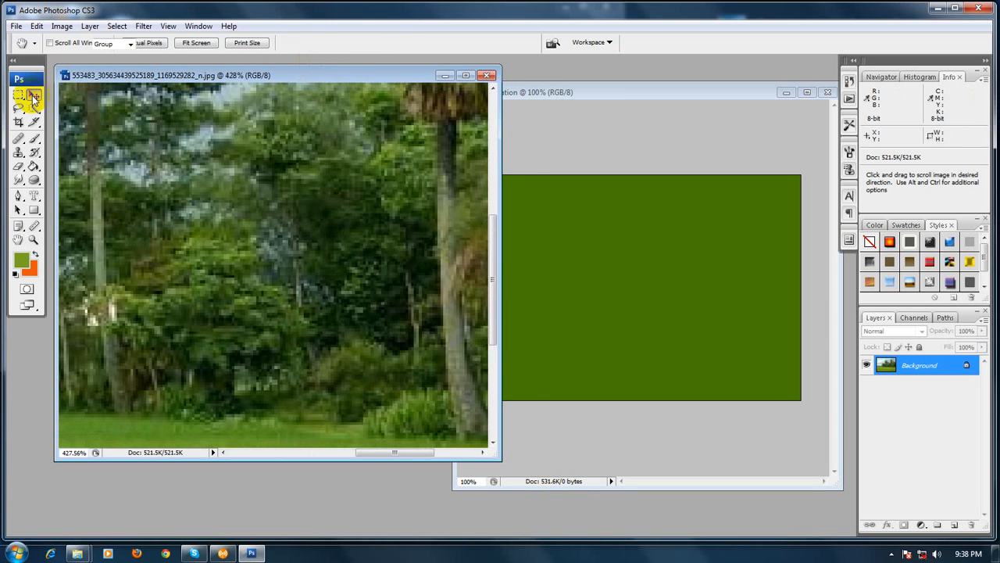
With the Move tool active, pan the magnified photo down to the grass using the temporary Hand tool
left_click(34, 95)
left_click(220, 231)
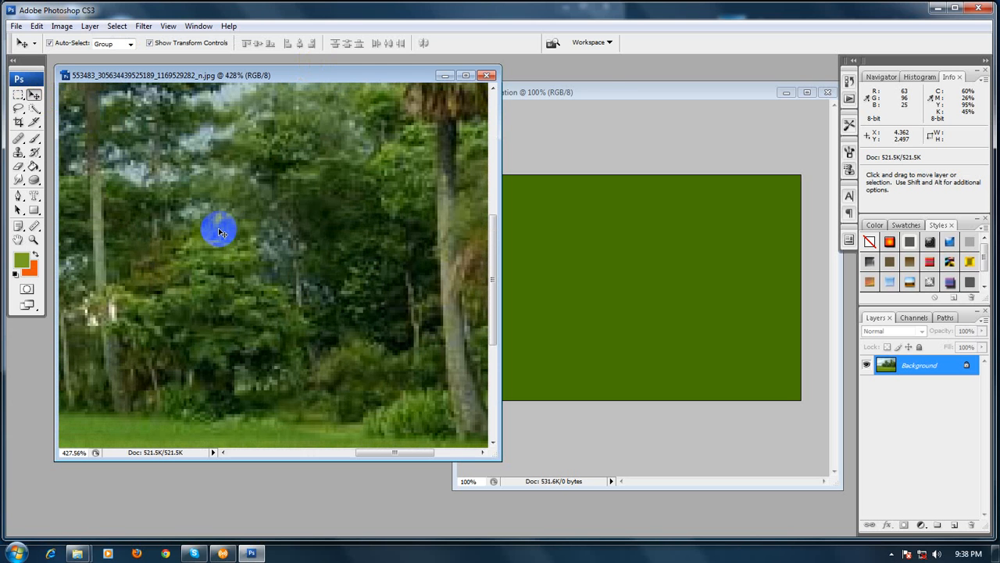
mouse_move(221, 231)
left_mouse_down()
mouse_move(304, 100)
mouse_move(289, 82)
left_mouse_up()
mouse_move(274, 195)
left_mouse_down()
mouse_move(266, 214)
mouse_move(165, 197)
left_mouse_up()
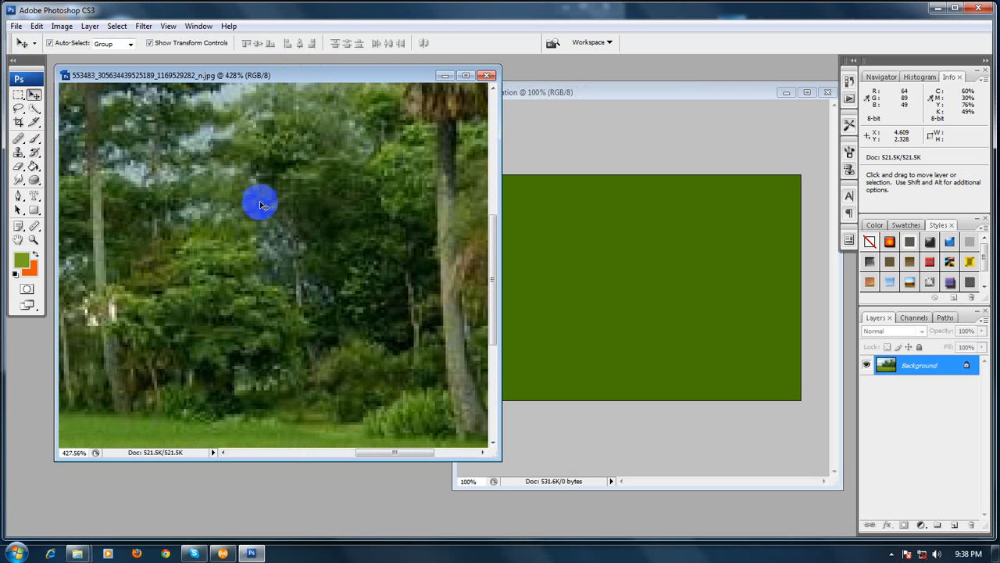
left_click_drag(253, 74, 323, 79)
key("space")
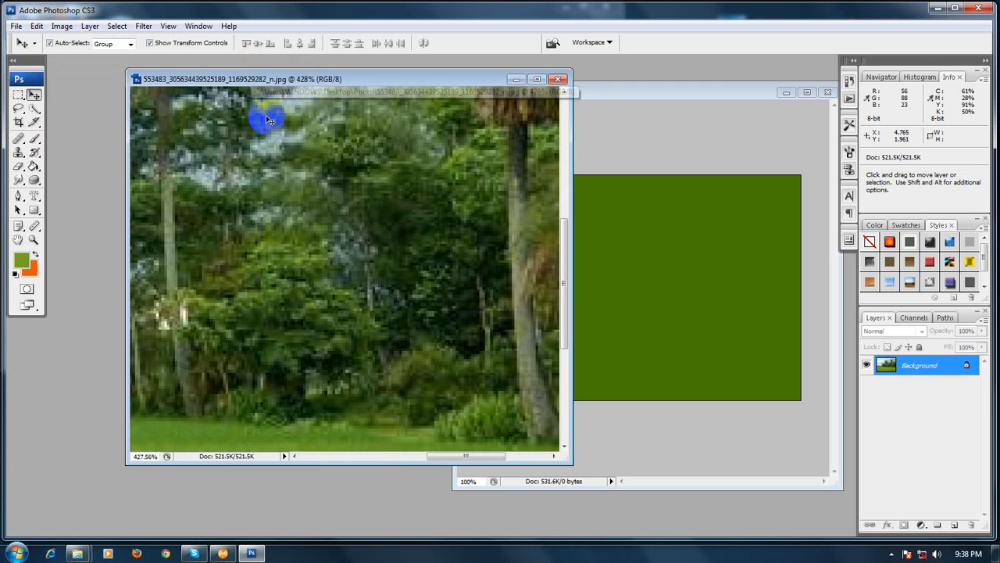
mouse_move(319, 288)
left_mouse_down()
mouse_move(274, 171)
mouse_move(335, 315)
mouse_move(311, 279)
mouse_move(414, 343)
mouse_move(351, 390)
mouse_move(281, 282)
mouse_move(376, 219)
mouse_move(403, 221)
mouse_move(381, 287)
mouse_move(357, 246)
mouse_move(367, 130)
mouse_move(408, 226)
mouse_move(333, 331)
mouse_move(368, 368)
mouse_move(401, 364)
mouse_move(377, 248)
mouse_move(401, 333)
left_mouse_up()
Display the Navigator and use it to shift the magnified photo's view to the pale horizon beside the trees
left_click(882, 77)
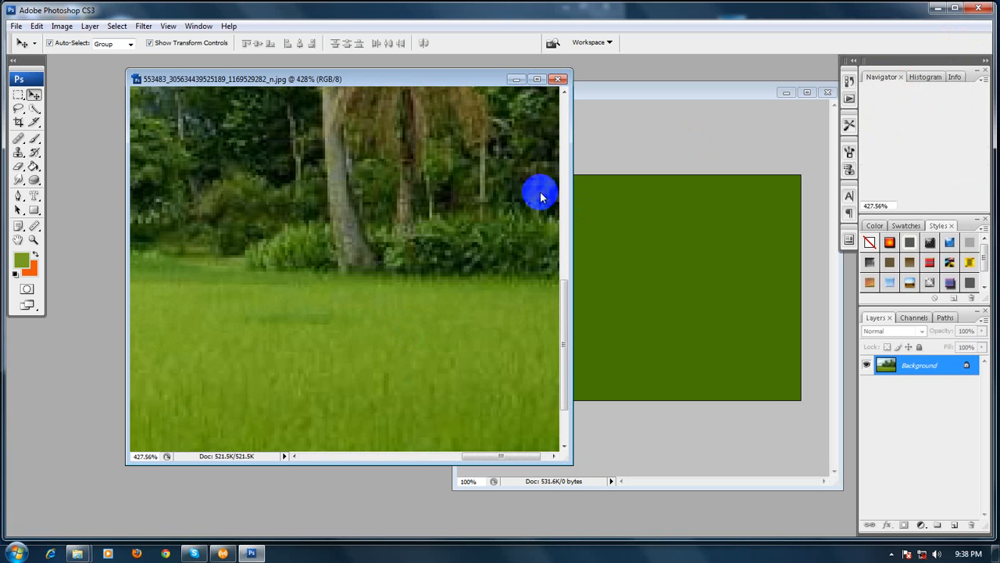
left_click_drag(394, 223, 384, 288)
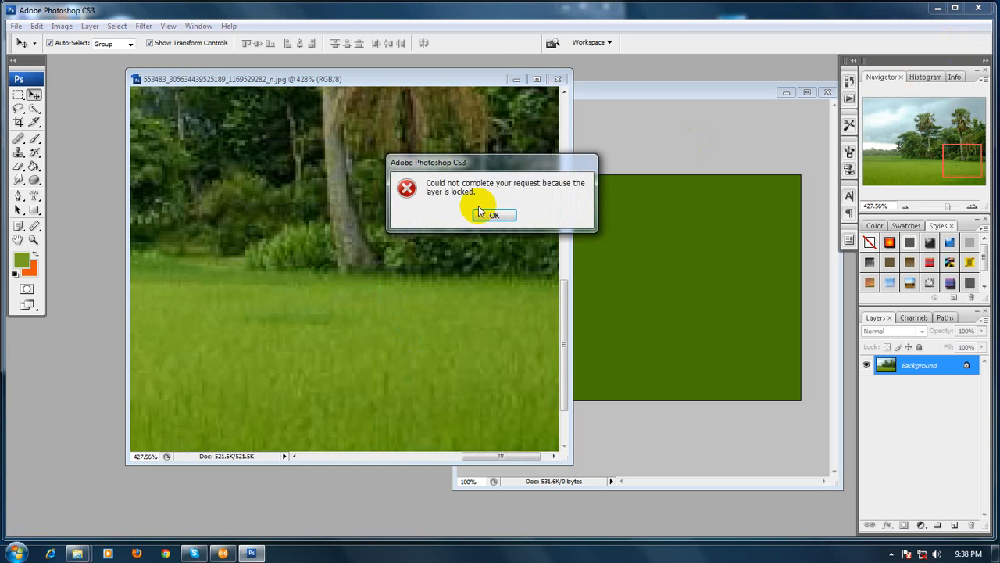
left_click(493, 219)
left_click_drag(474, 82, 414, 71)
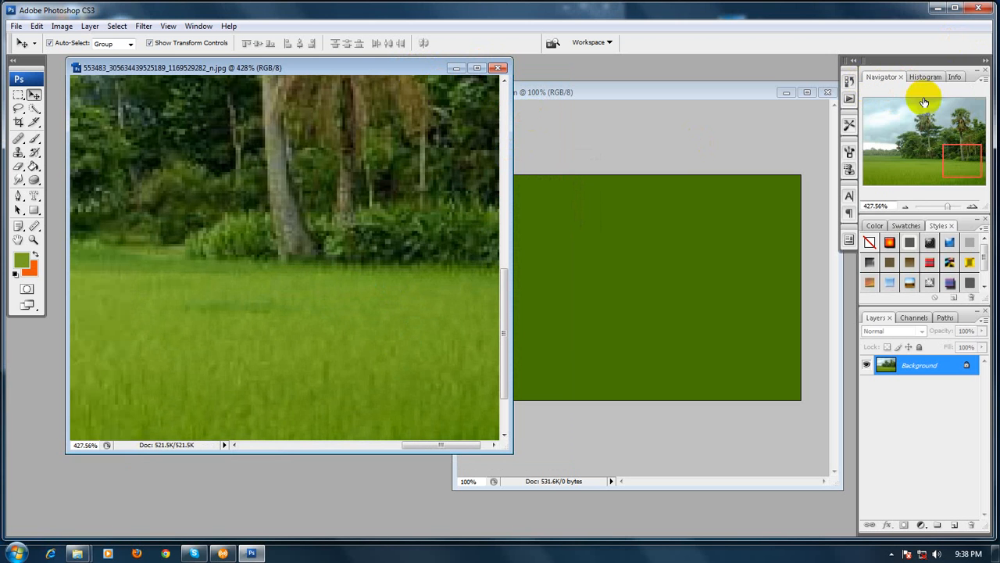
left_click(937, 156)
left_click_drag(969, 162, 903, 154)
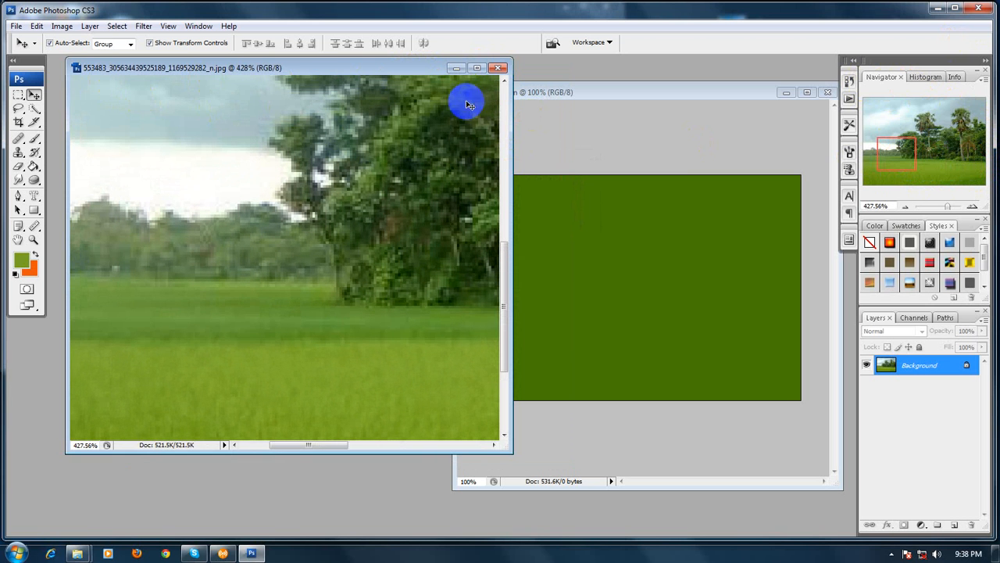
Use the Navigator to shift the magnified field photo to the tall palm tree and activate the Hand tool
mouse_move(896, 154)
left_mouse_down()
mouse_move(902, 147)
mouse_move(890, 144)
left_mouse_up()
left_click(964, 155)
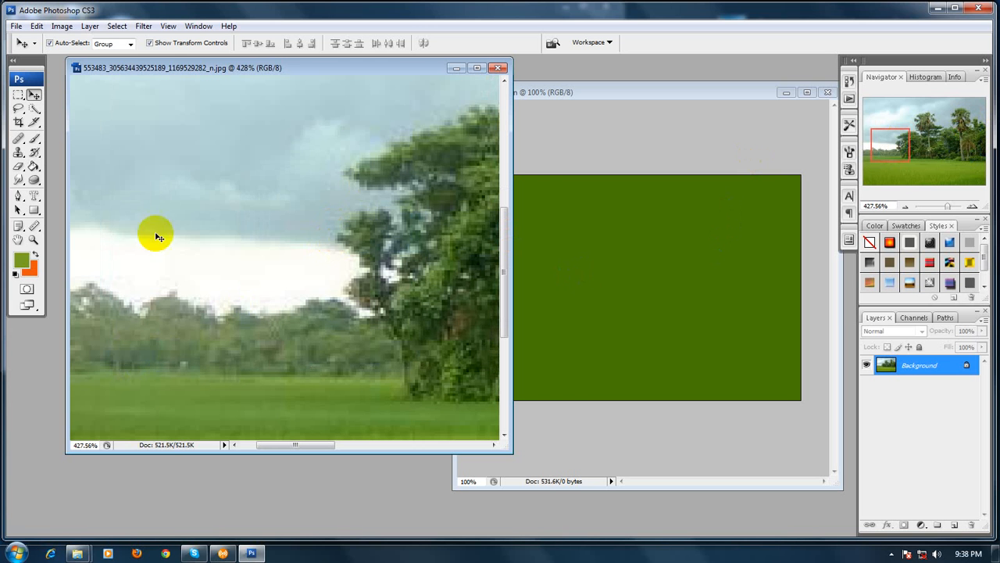
left_click_drag(375, 247, 474, 241)
left_click_drag(909, 152, 964, 118)
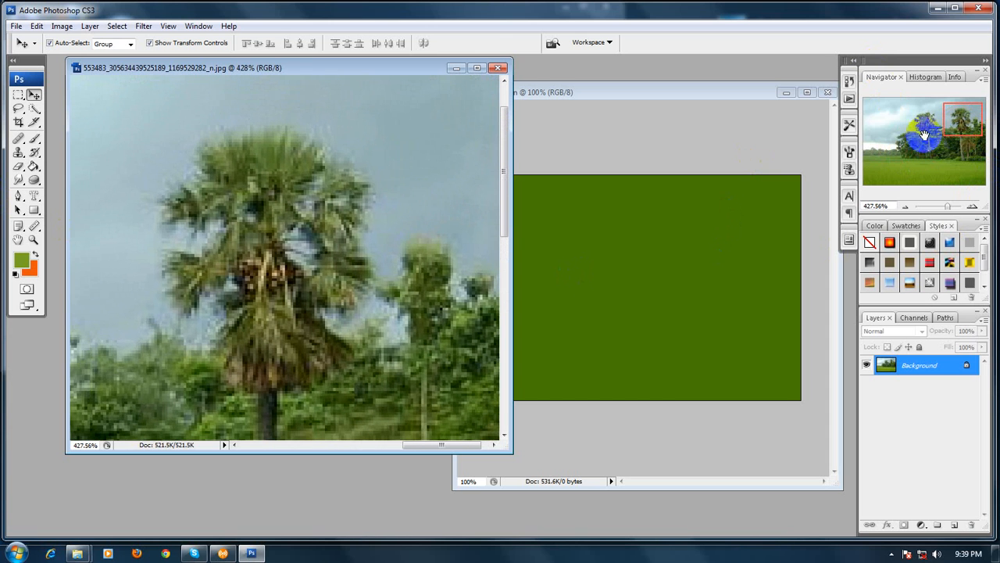
left_click(19, 261)
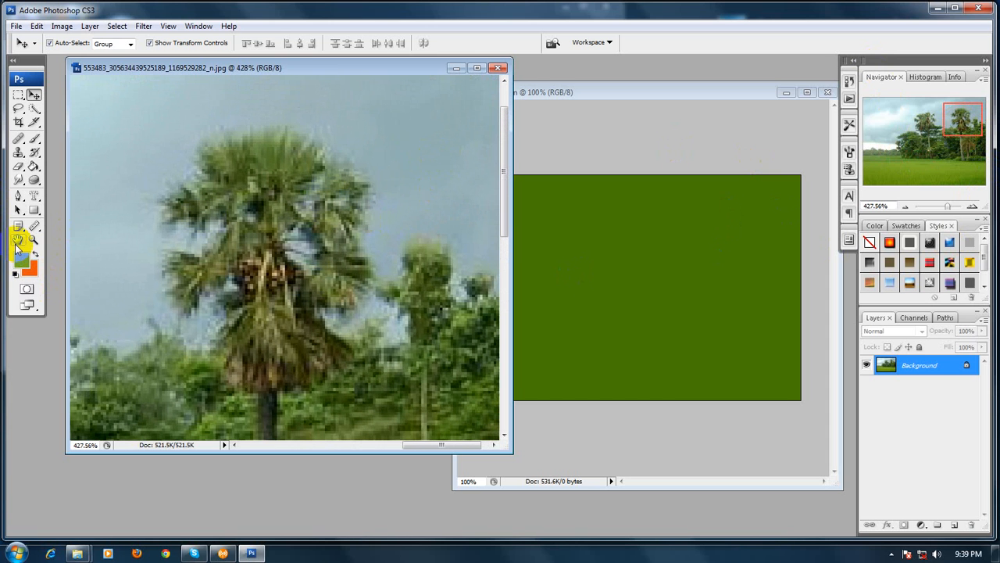
left_click(17, 243)
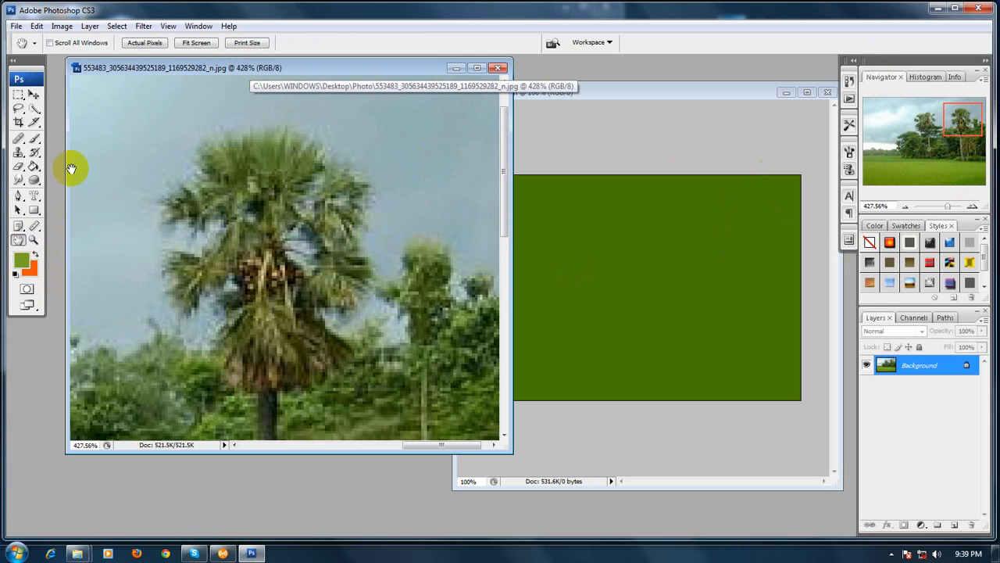
Magnify the palm tree in the field photo to 600% with the Zoom tool
left_click(33, 259)
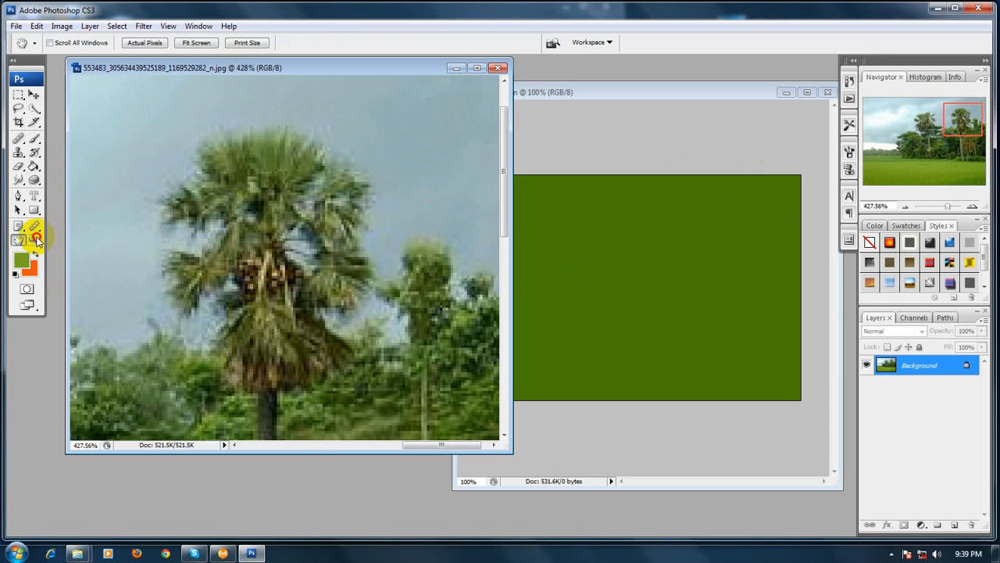
left_click(34, 240)
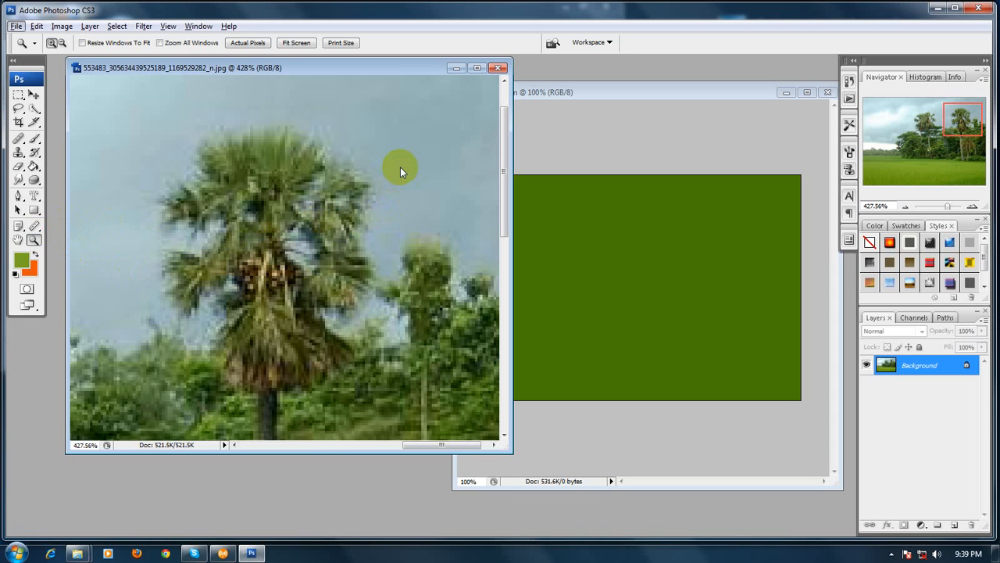
left_click(33, 242)
left_click(283, 256)
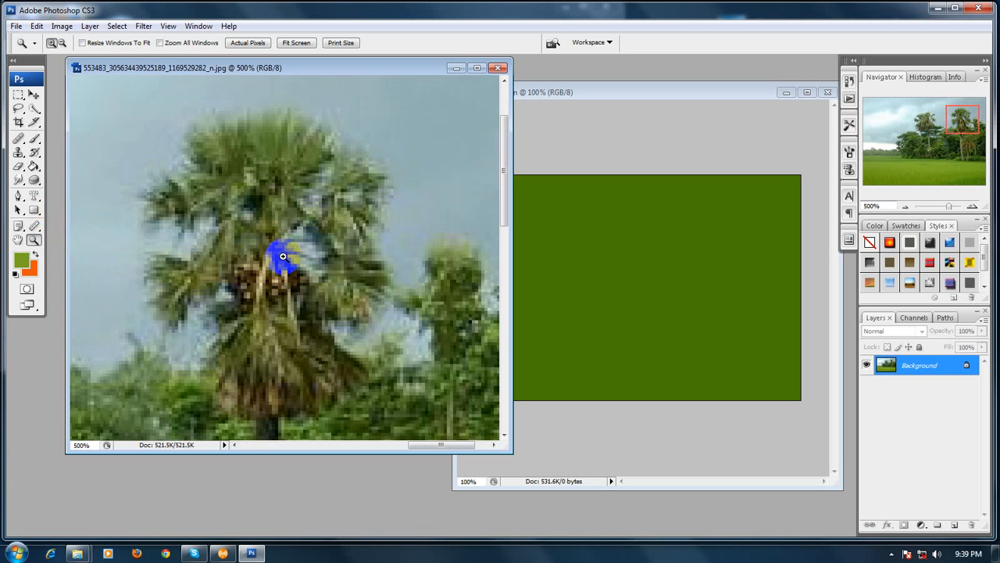
left_click(283, 256)
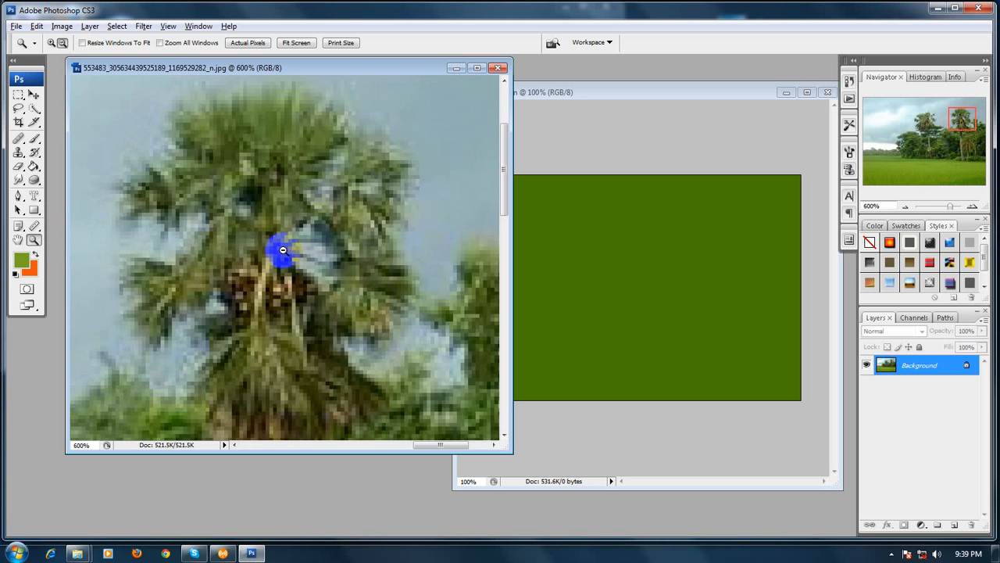
Zoom the field photo out to 33.3% with the Zoom tool
left_click(283, 248, "alt")
left_click(283, 249, "alt")
left_click(282, 249, "alt")
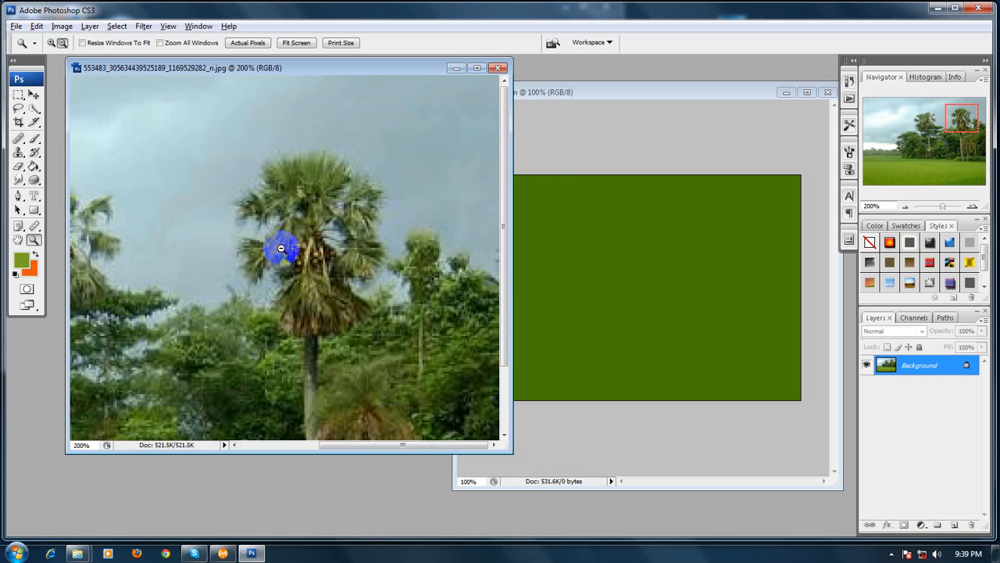
left_click(282, 248, "alt")
left_click(280, 249, "alt")
left_click(270, 245, "alt")
left_click(262, 247, "alt")
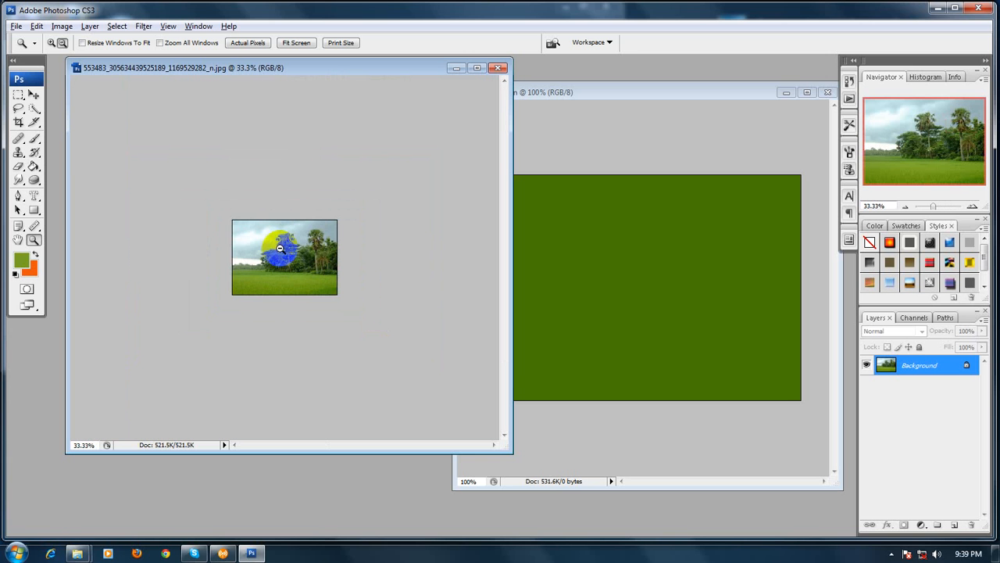
Zoom the field photo back in to 200% and maximize its document window
left_click(266, 264)
left_click(276, 257)
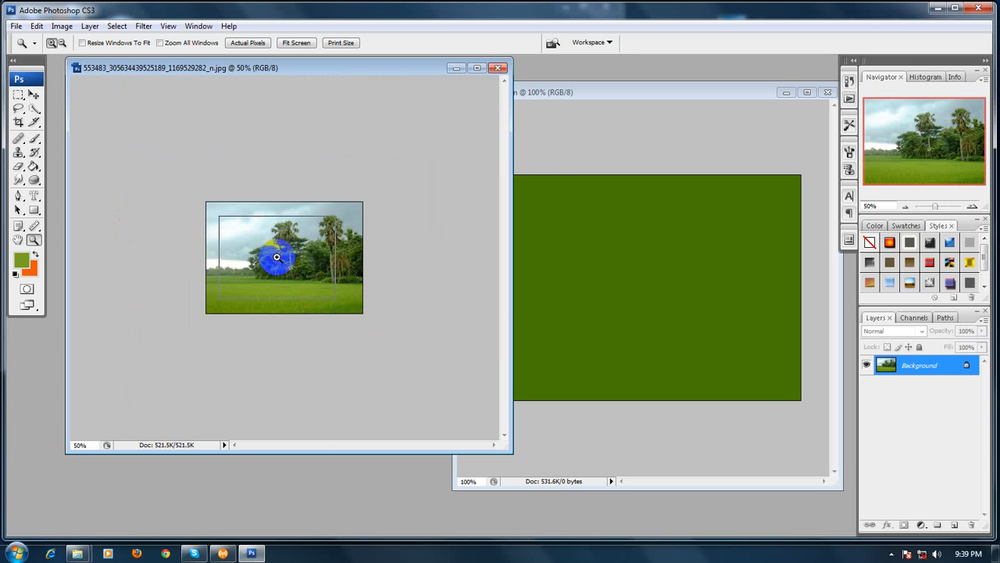
left_click(276, 257)
left_click(276, 257)
left_click(276, 257)
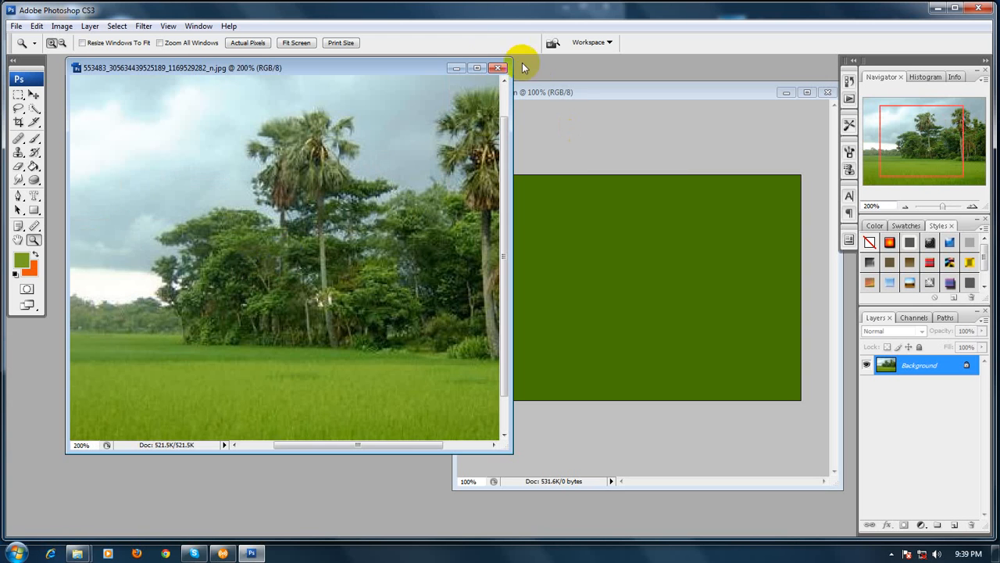
left_click(477, 67)
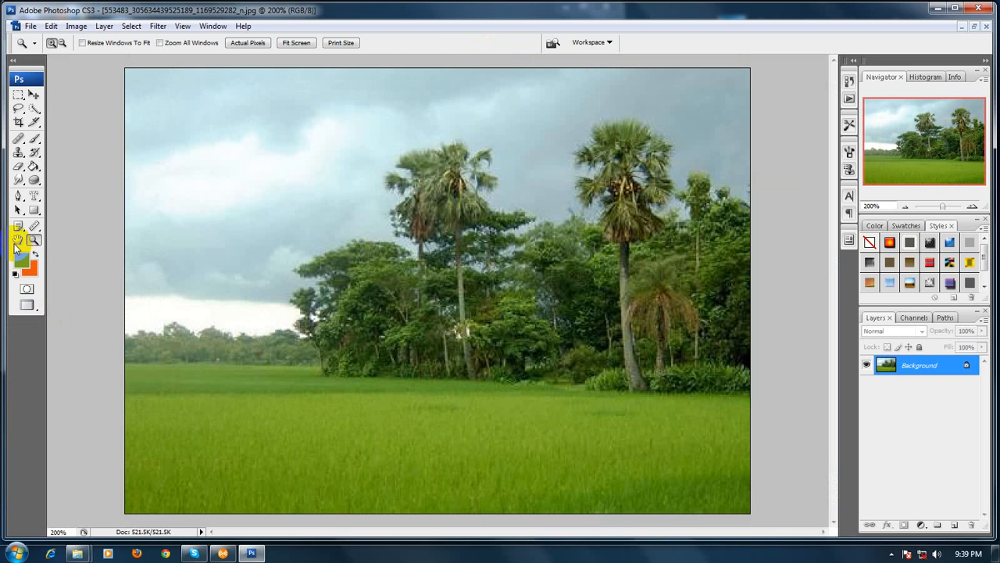
Fit the photo to the screen using the Hand tool's shortcut and return it to 100% using the Zoom tool's
left_click(16, 240)
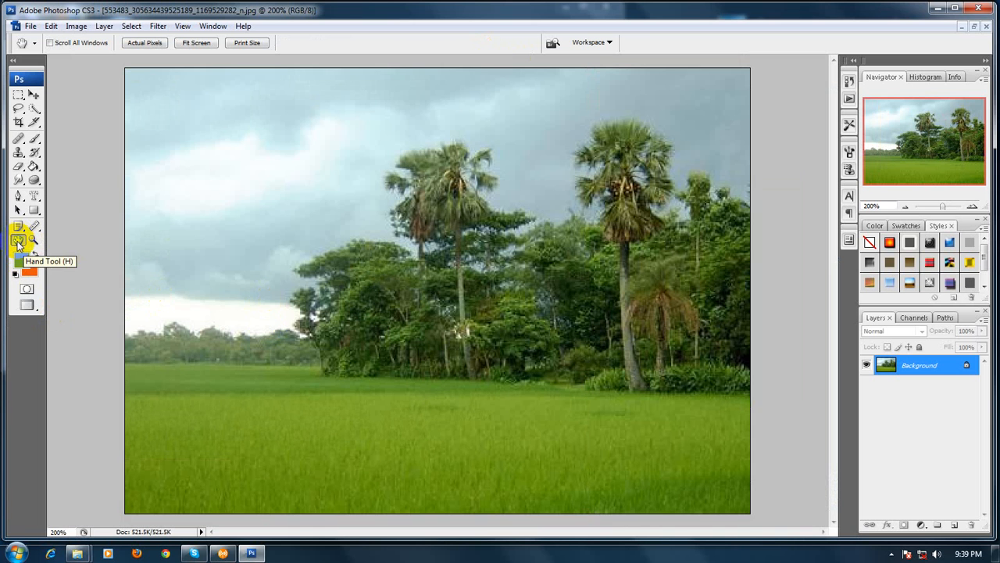
double_click(18, 244)
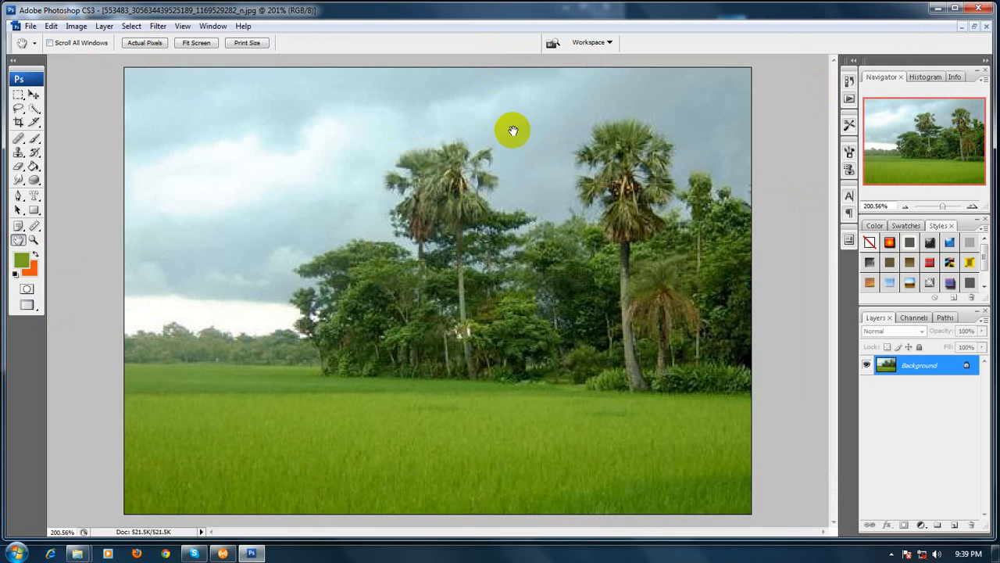
left_click(476, 243)
left_click_drag(477, 243, 417, 311)
left_click_drag(417, 310, 368, 297)
left_click(33, 241)
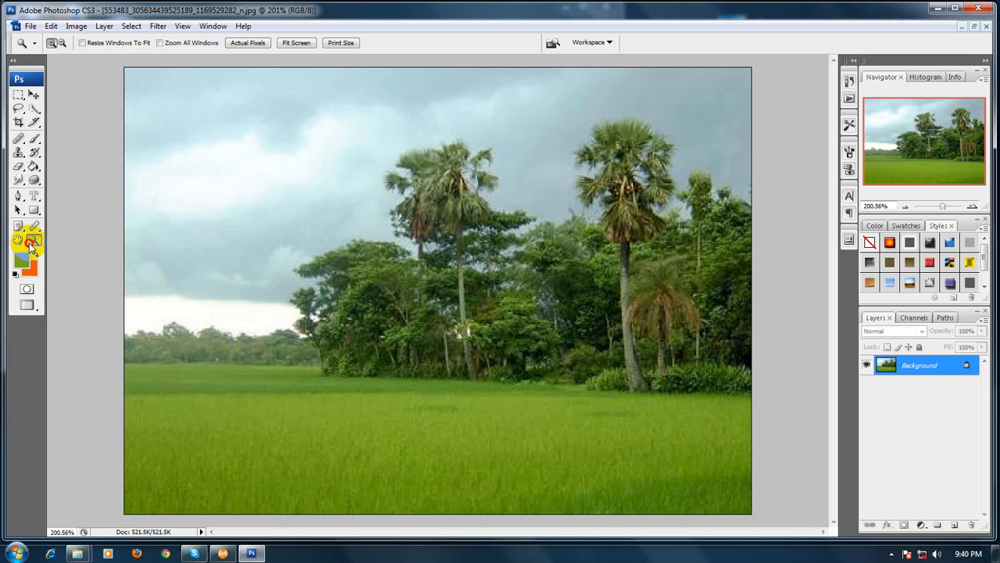
double_click(31, 244)
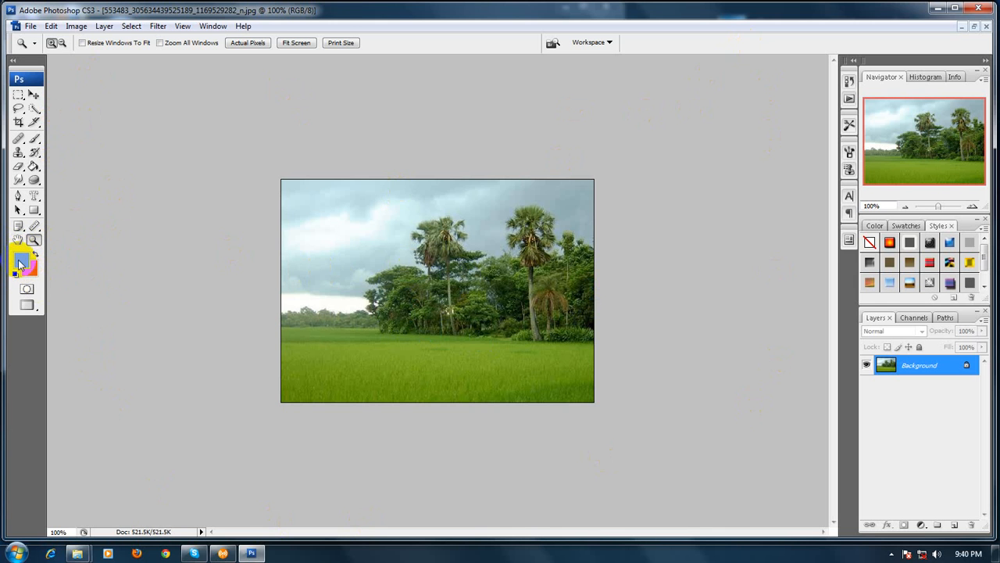
Open the color pickers of the foreground and background colors in turn and accept both without choosing new colors
left_click(21, 261)
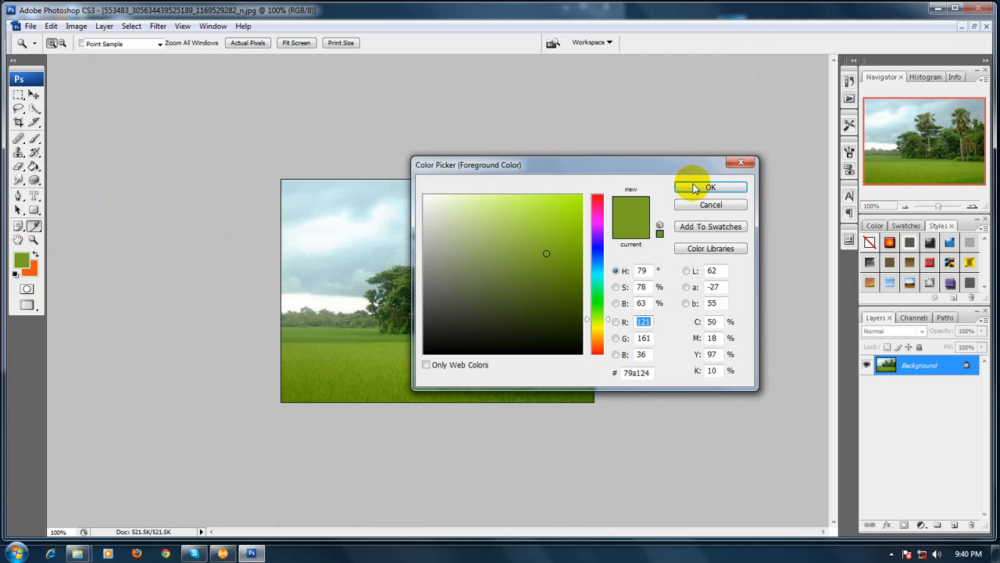
left_click(697, 188)
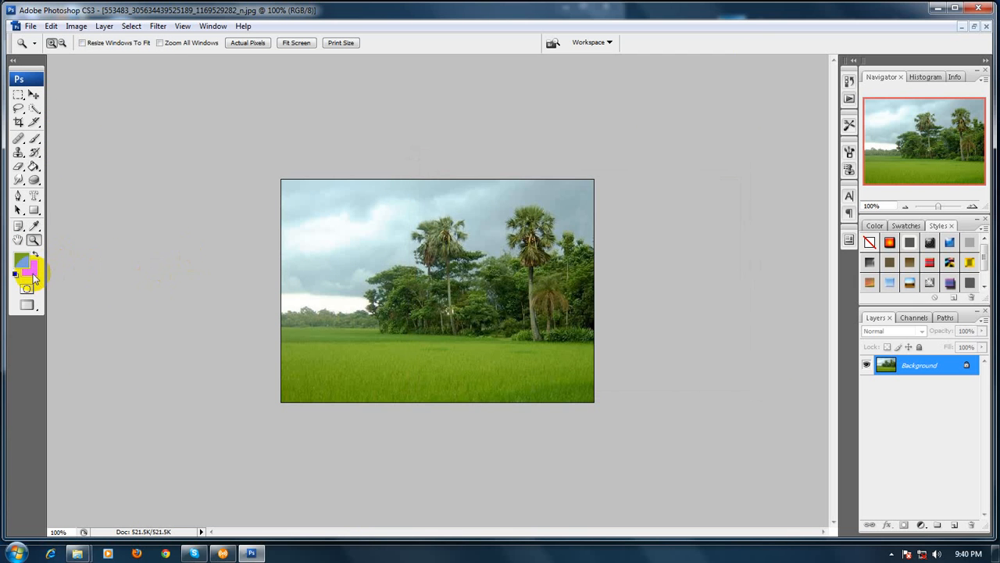
left_click(31, 271)
left_click(728, 191)
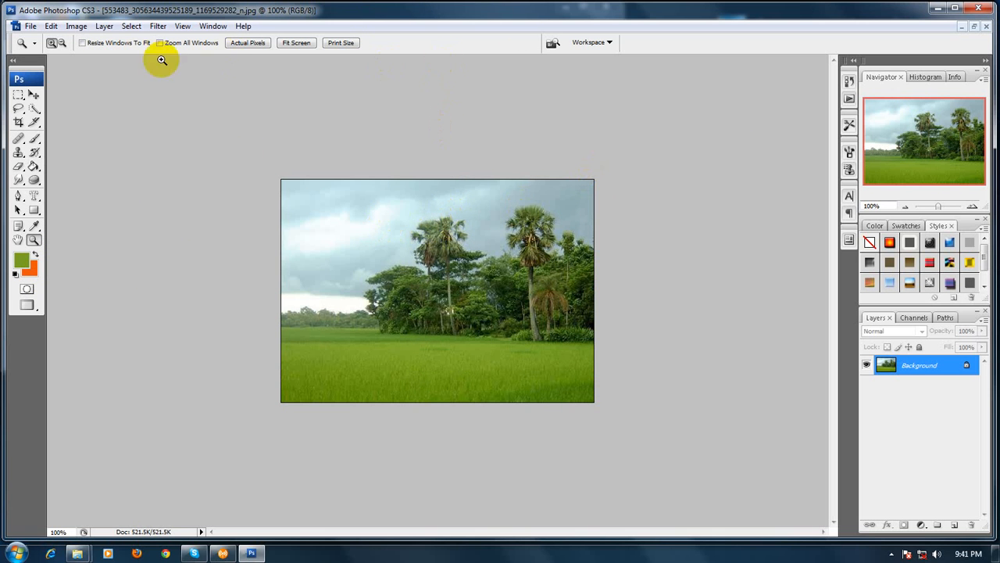
Show the rulers around the photo and move their zero point to the photo's lower-left corner
left_click(182, 25)
left_click(196, 216)
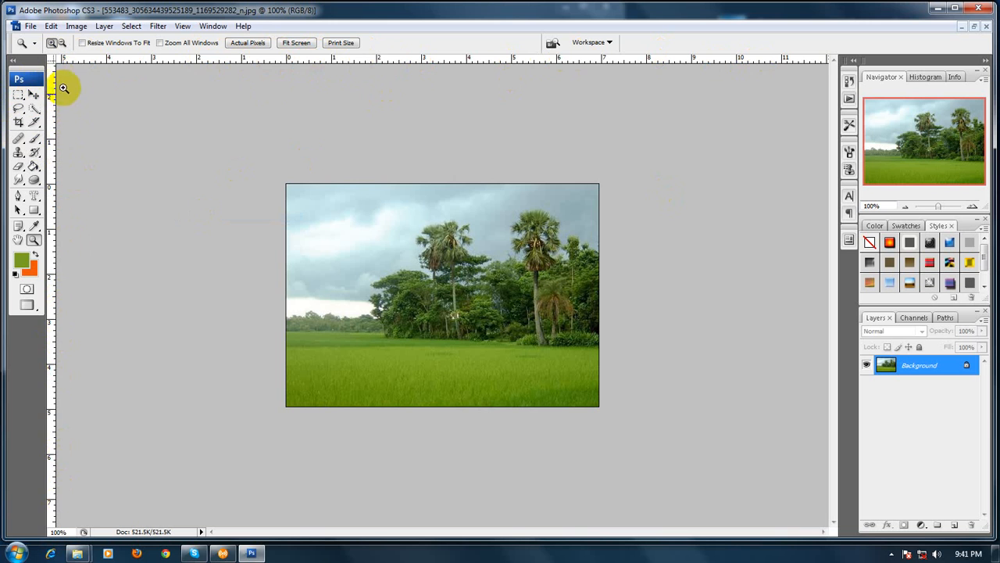
left_click(437, 320)
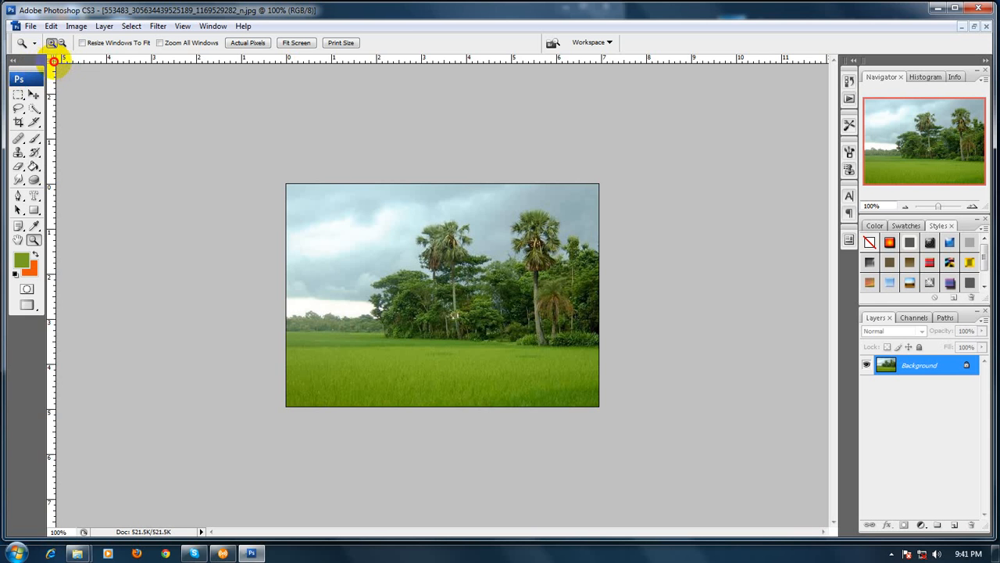
left_click_drag(54, 61, 286, 406)
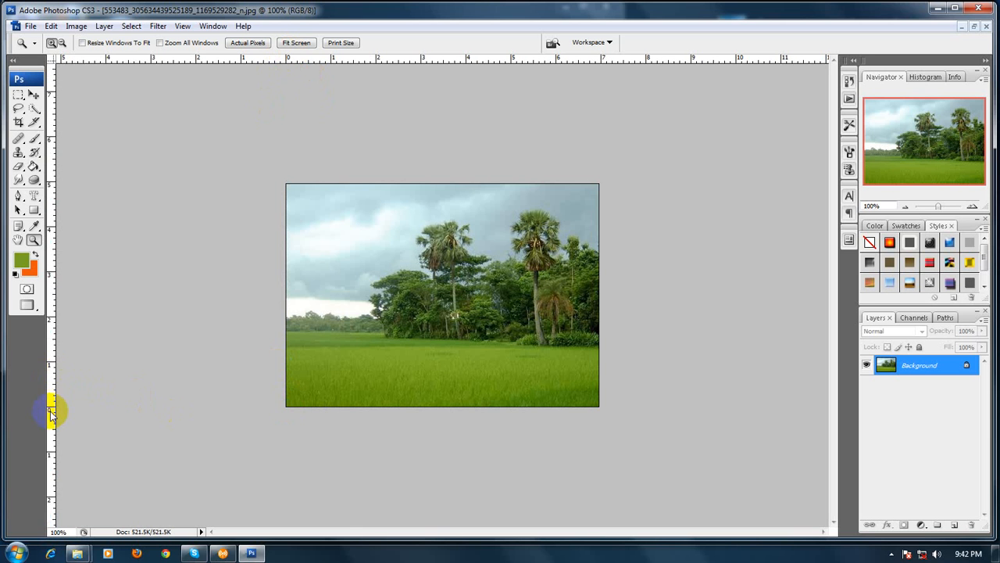
mouse_move(52, 60)
left_mouse_down()
mouse_move(172, 124)
mouse_move(116, 116)
mouse_move(32, 46)
mouse_move(51, 60)
left_mouse_up()
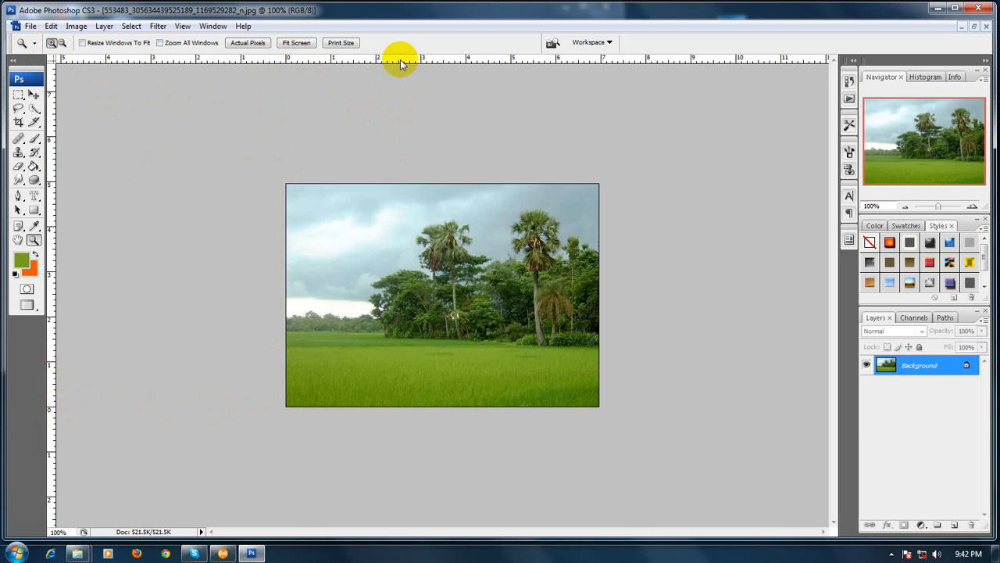
Place a horizontal guide across the palm crowns at about 3.5 on the vertical ruler
left_click_drag(400, 59, 400, 248)
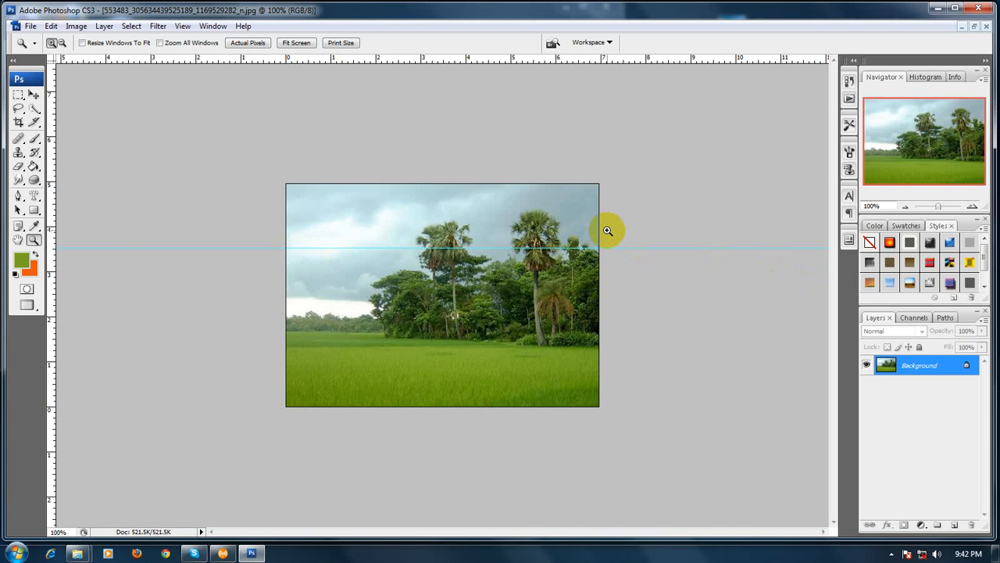
left_click(539, 209)
left_click(447, 248)
mouse_move(398, 290)
left_mouse_down()
mouse_move(594, 273)
mouse_move(576, 280)
left_mouse_up()
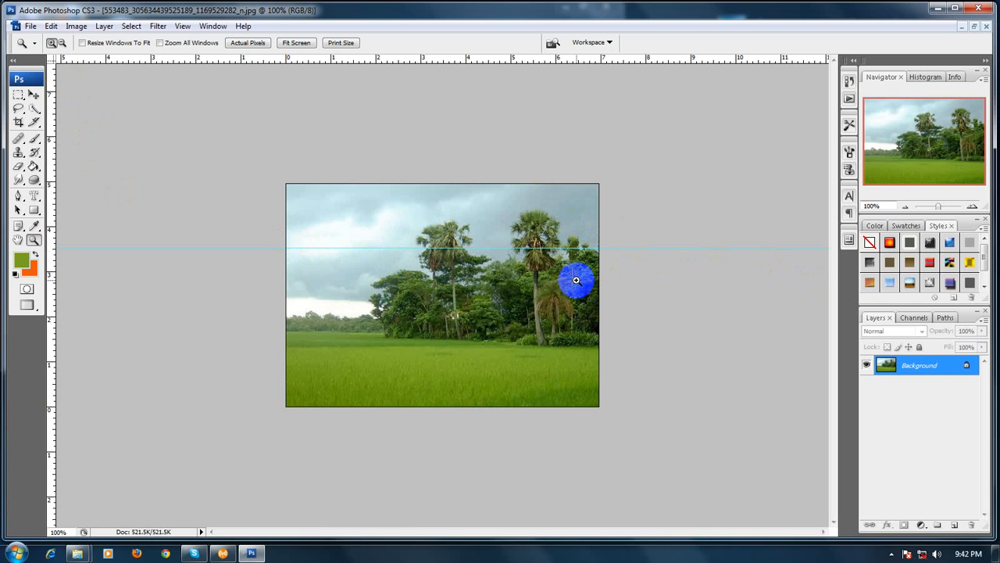
left_click_drag(572, 280, 573, 280)
left_click(411, 295)
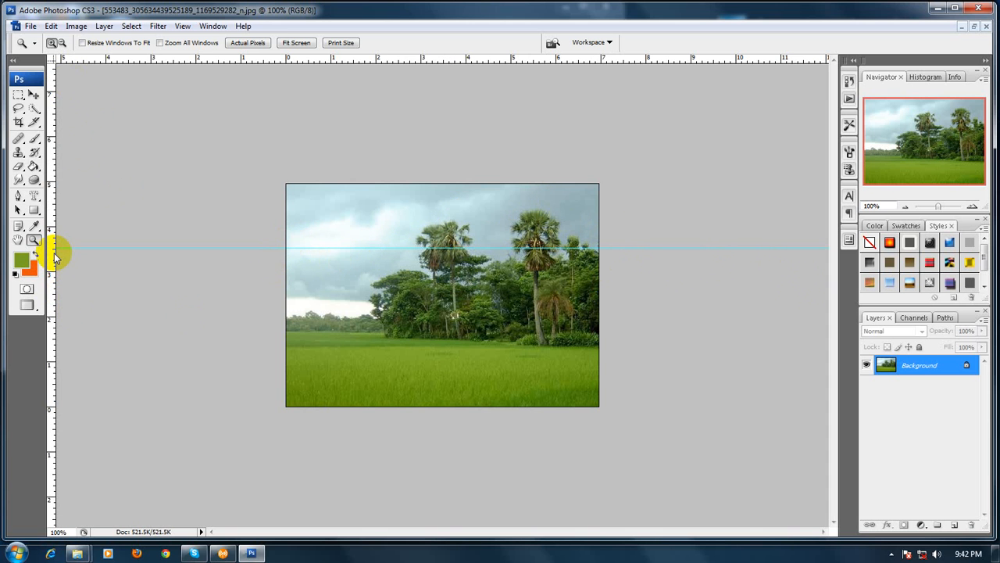
Add a vertical guide at about 1.1 on the horizontal ruler and a second horizontal guide along the grass edge
left_click_drag(54, 256, 336, 284)
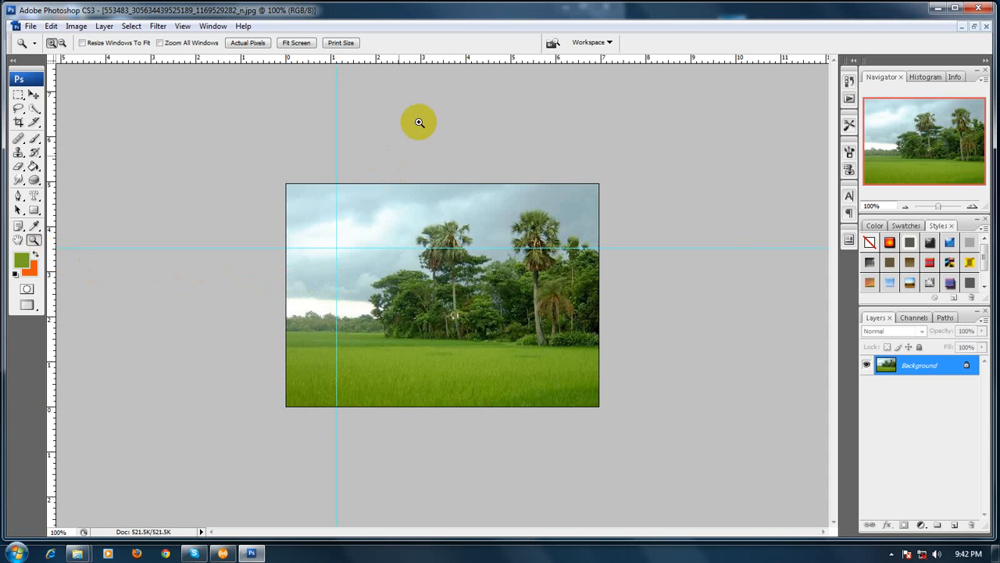
left_click_drag(441, 61, 468, 345)
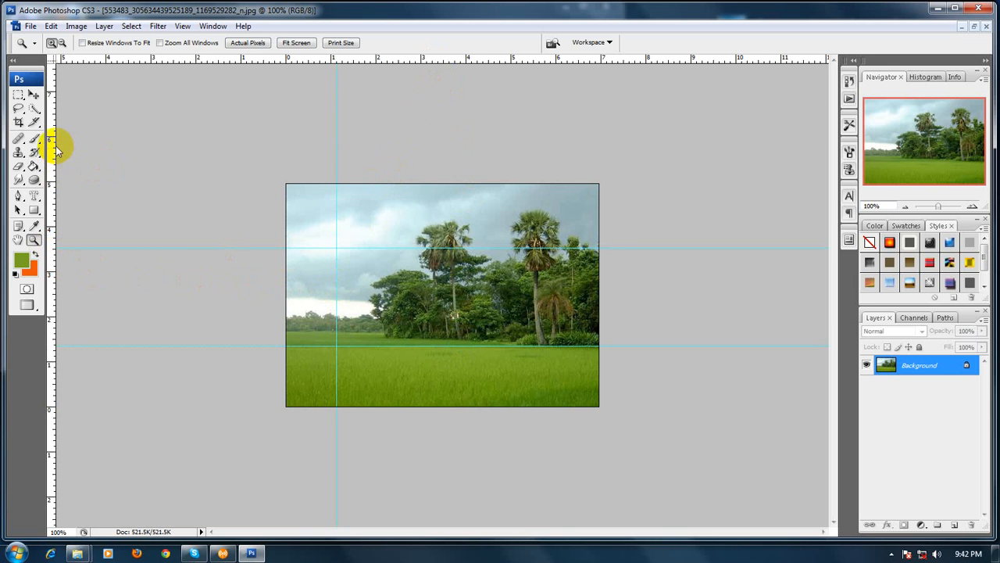
left_click_drag(469, 271, 500, 273)
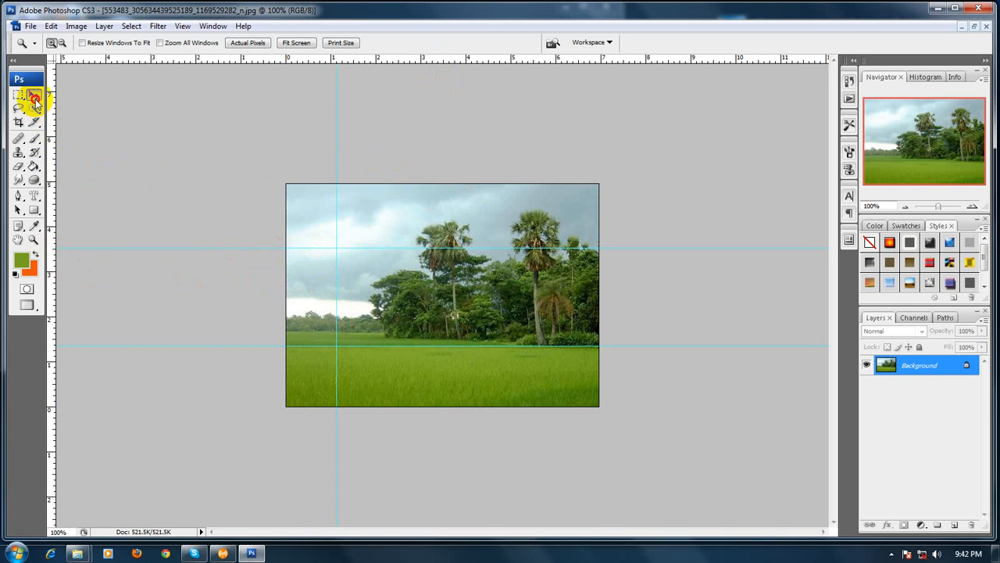
Remove the vertical guide and both horizontal guides from the photo with the Move tool
left_click(34, 97)
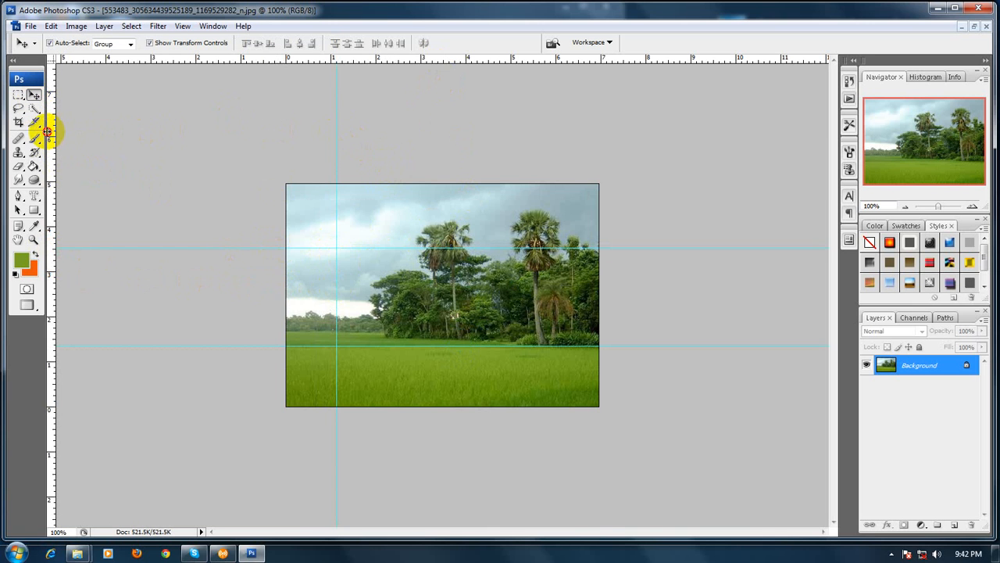
left_click_drag(48, 135, 49, 136)
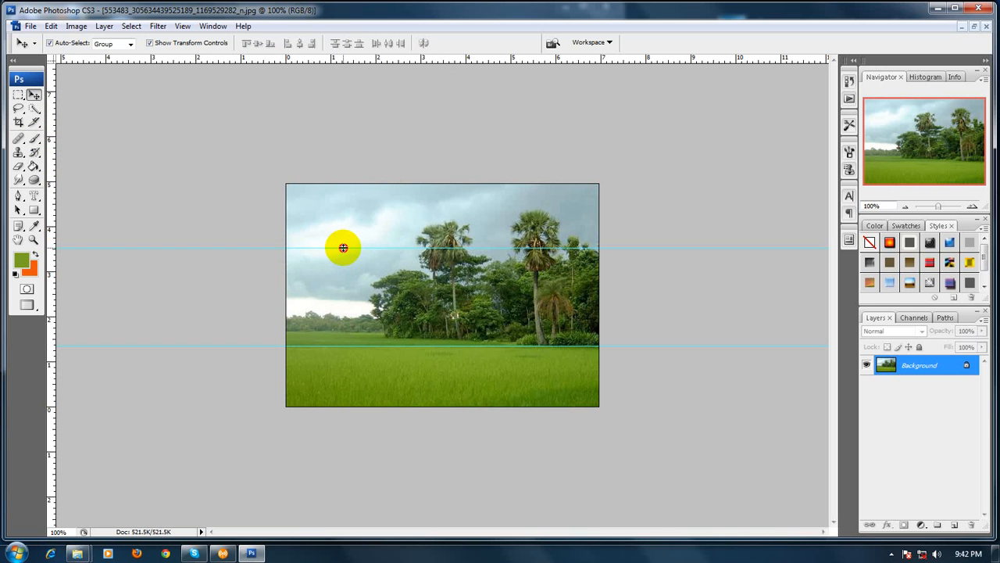
left_click_drag(343, 248, 336, 196)
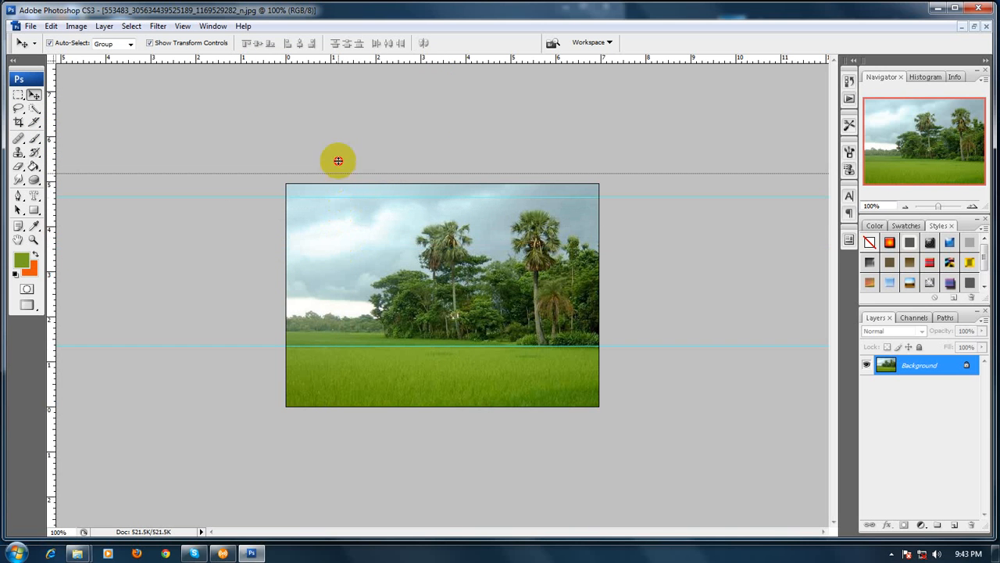
left_click_drag(338, 161, 331, 60)
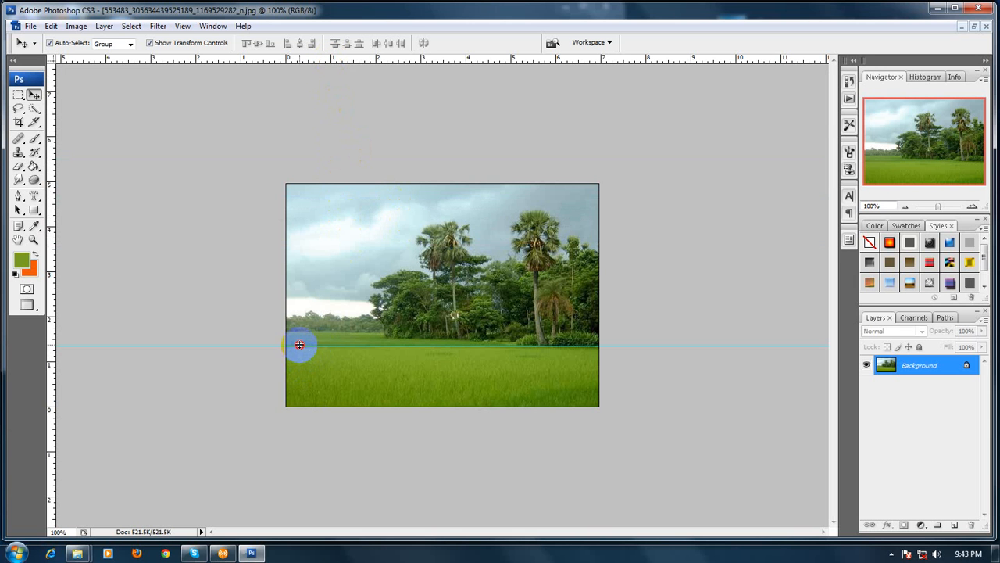
left_click_drag(299, 344, 321, 60)
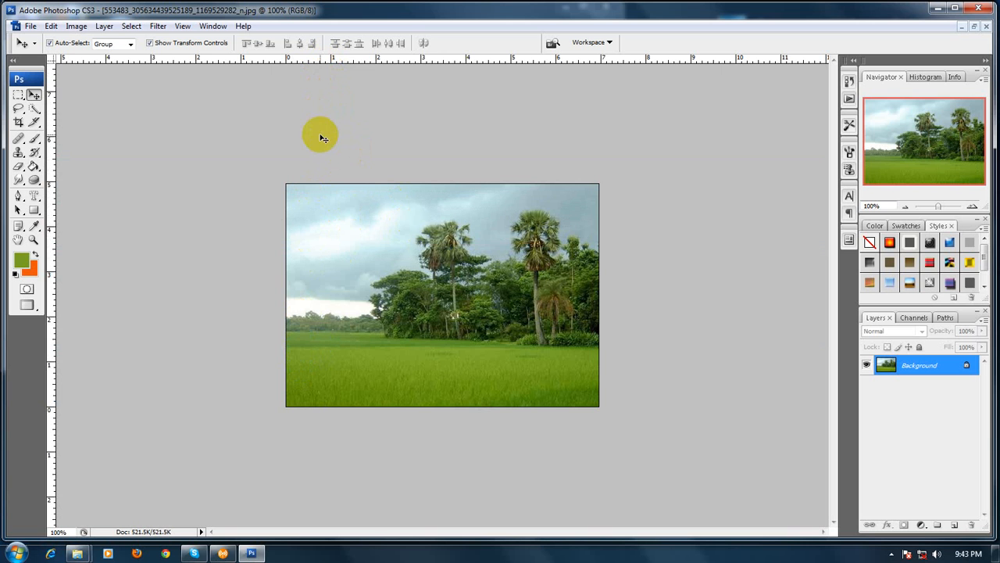
Look through the Histogram, Info and Navigator panels, ending with the photo's histogram
left_click(928, 78)
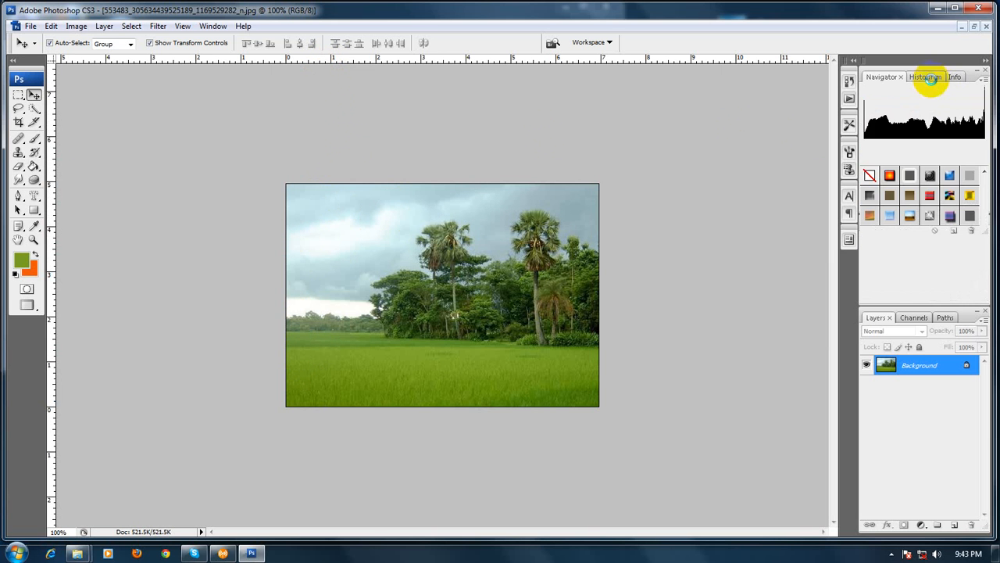
left_click(955, 78)
left_click(882, 77)
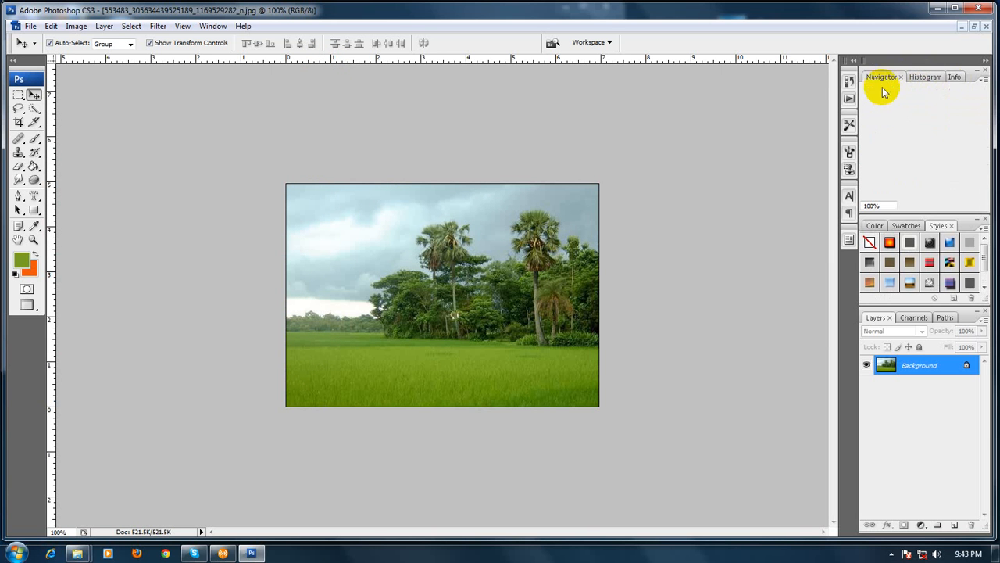
left_click(922, 78)
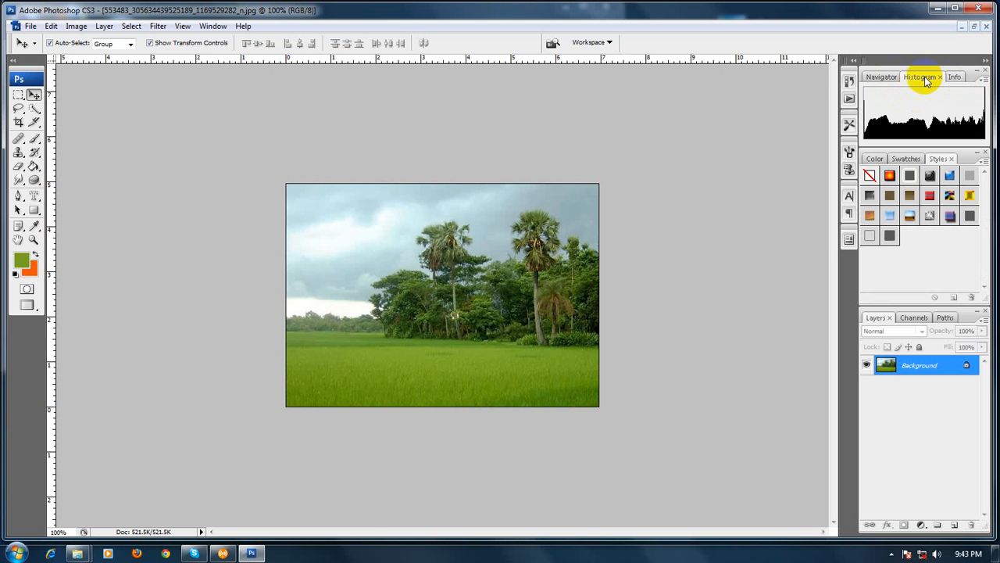
Examine the photo's Layers, Channels and Paths panels one after another, ending with its colour channels
left_click(910, 318)
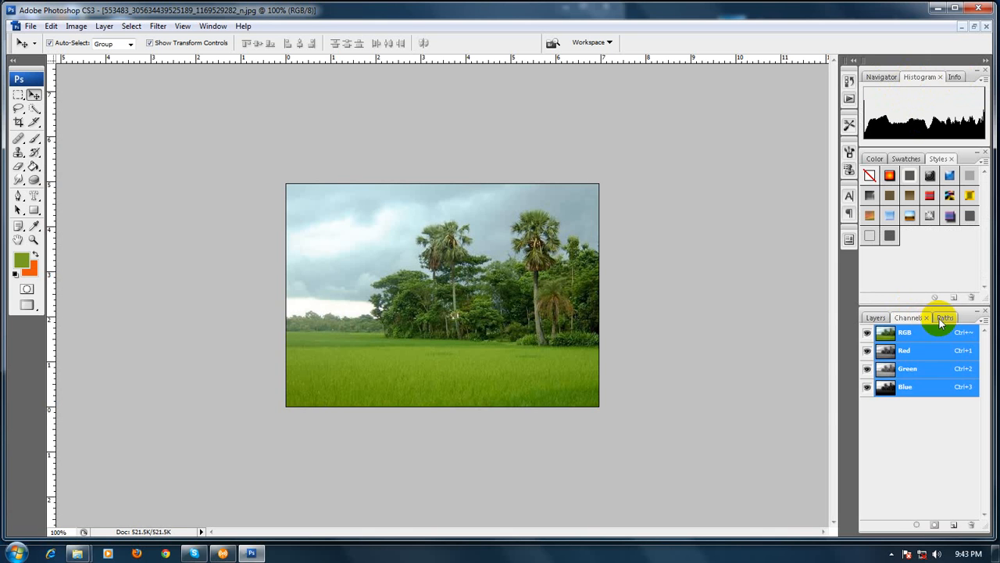
left_click(941, 318)
left_click(907, 318)
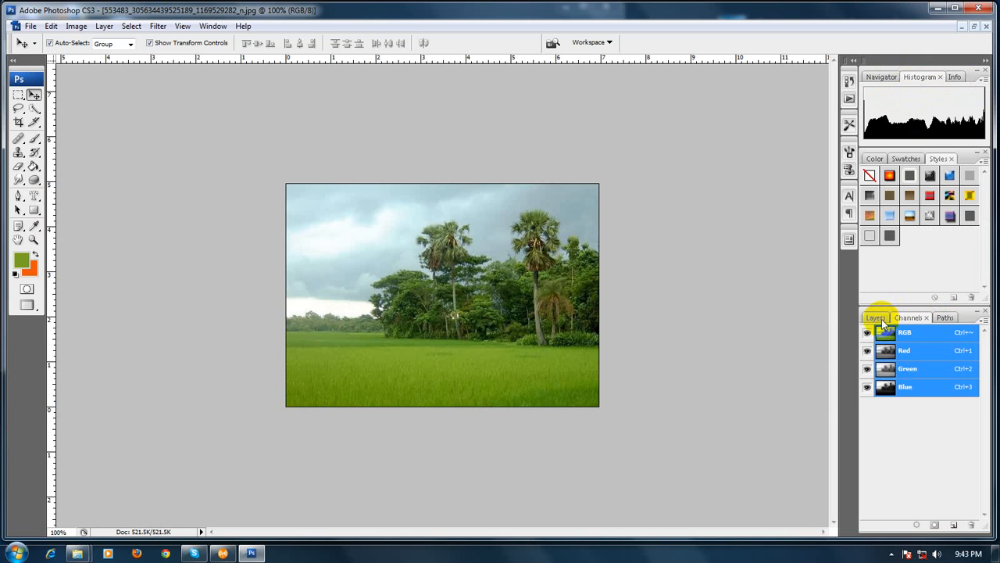
left_click(877, 319)
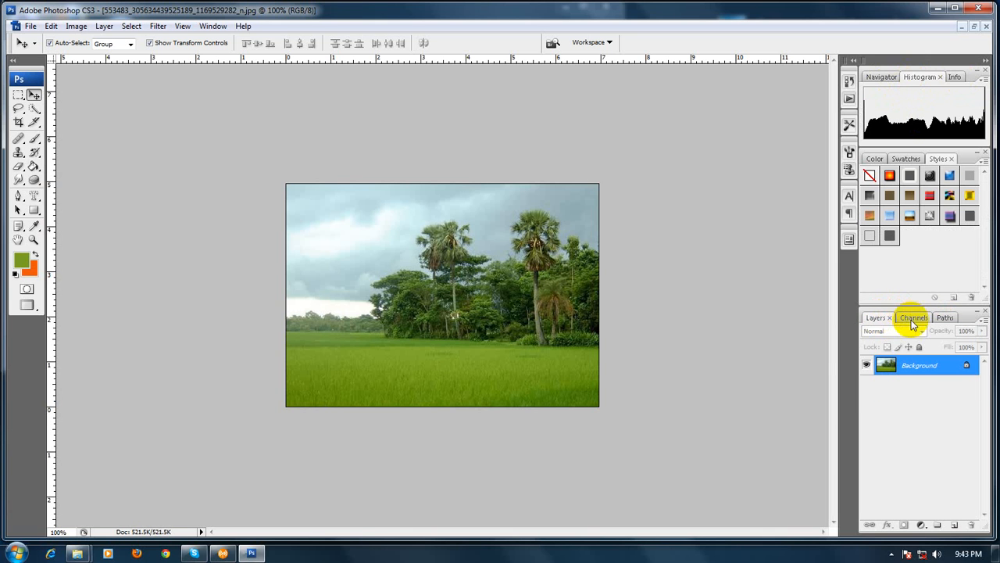
left_click(912, 319)
left_click(945, 318)
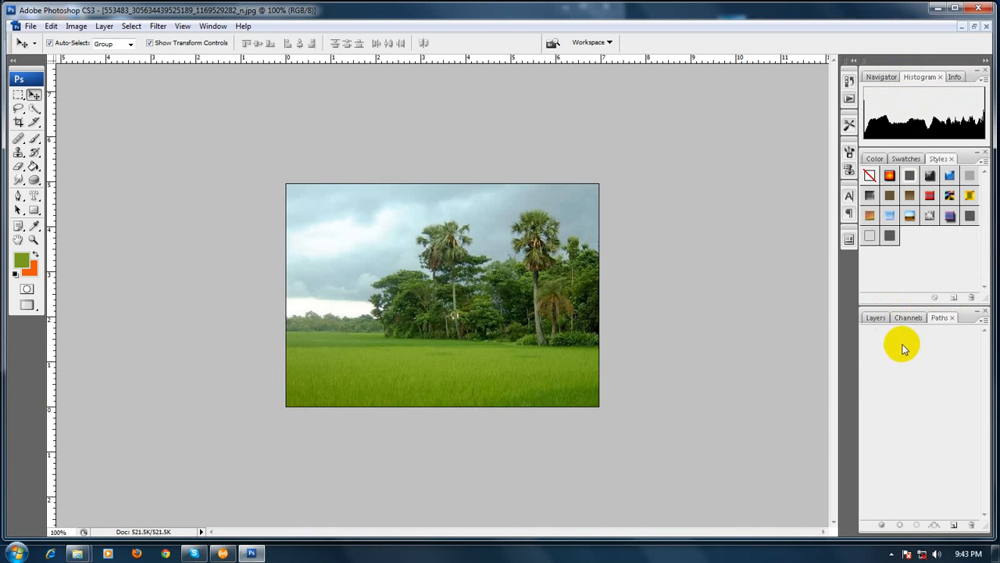
left_click(911, 318)
left_click(944, 319)
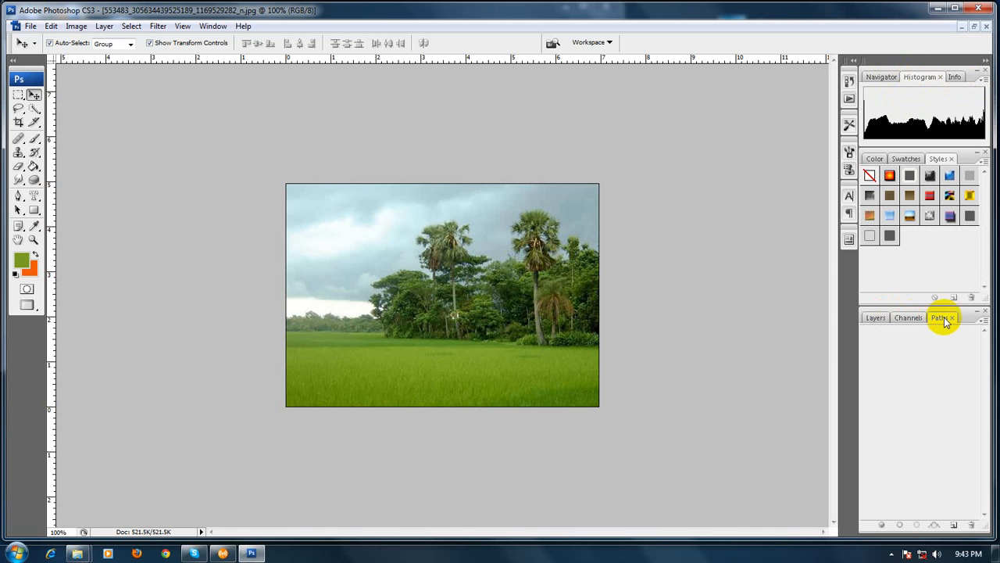
left_click(910, 319)
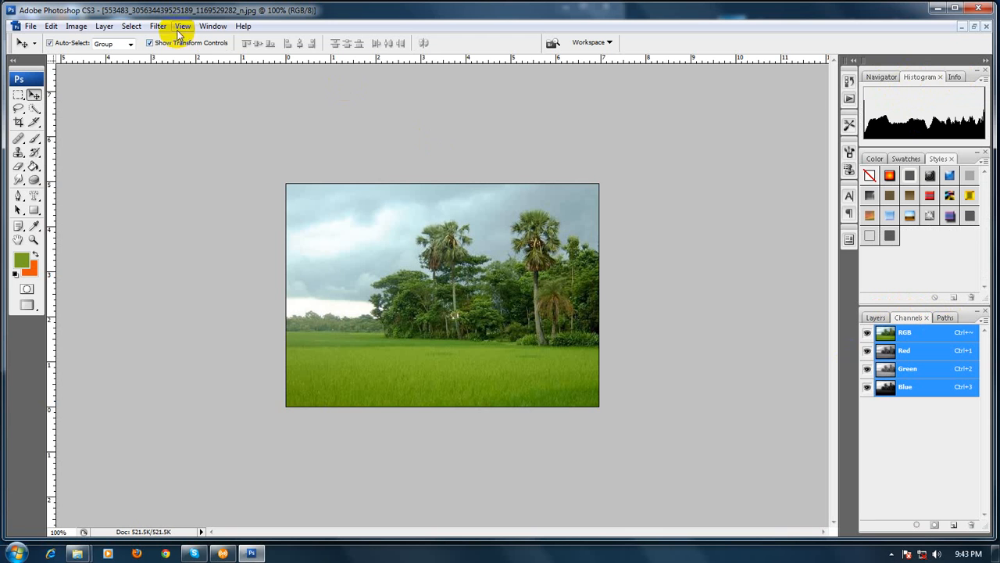
Bring the Navigator panel forward and zoom the photo in to 169.4%
left_click(212, 27)
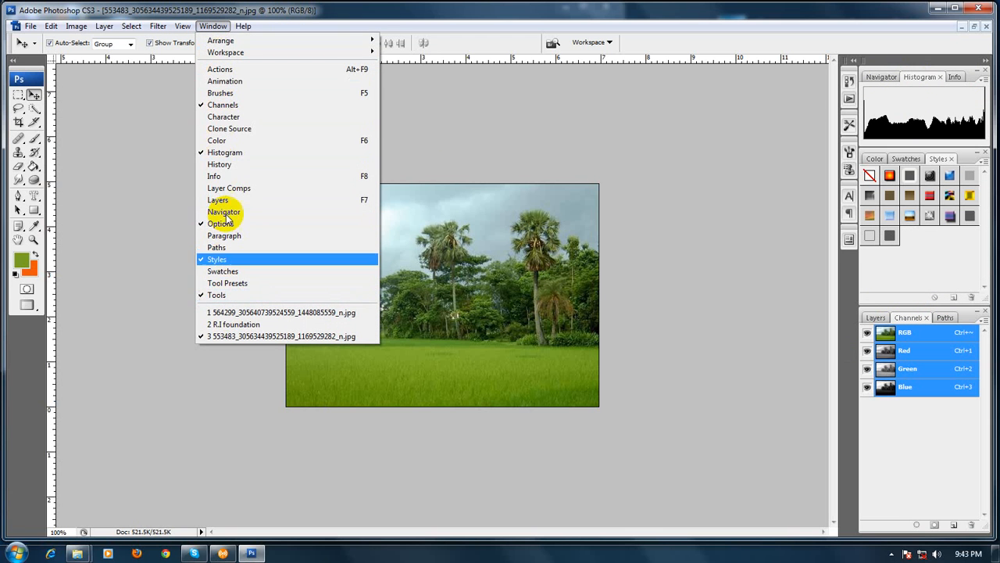
left_click(881, 77)
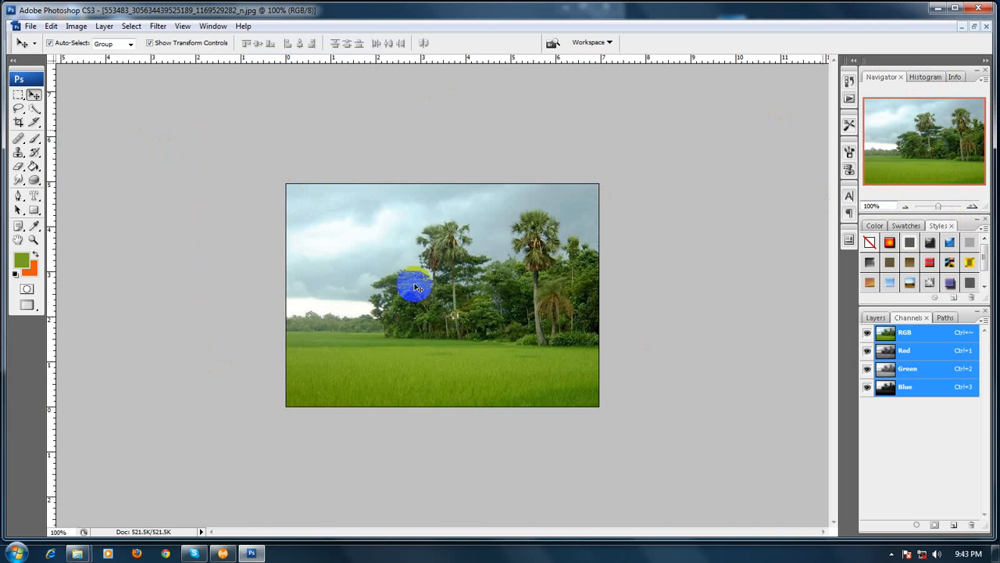
scroll(474, 323, "up", 2)
scroll(474, 324, "up", 3)
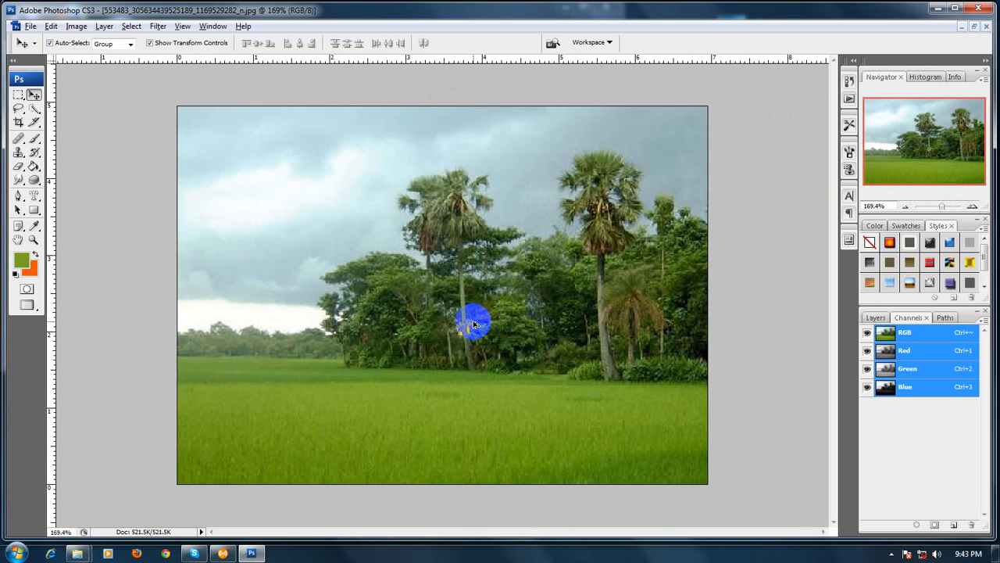
Show the Info panel and close the Styles, Swatches and Color panels
left_click(926, 77)
left_click(953, 78)
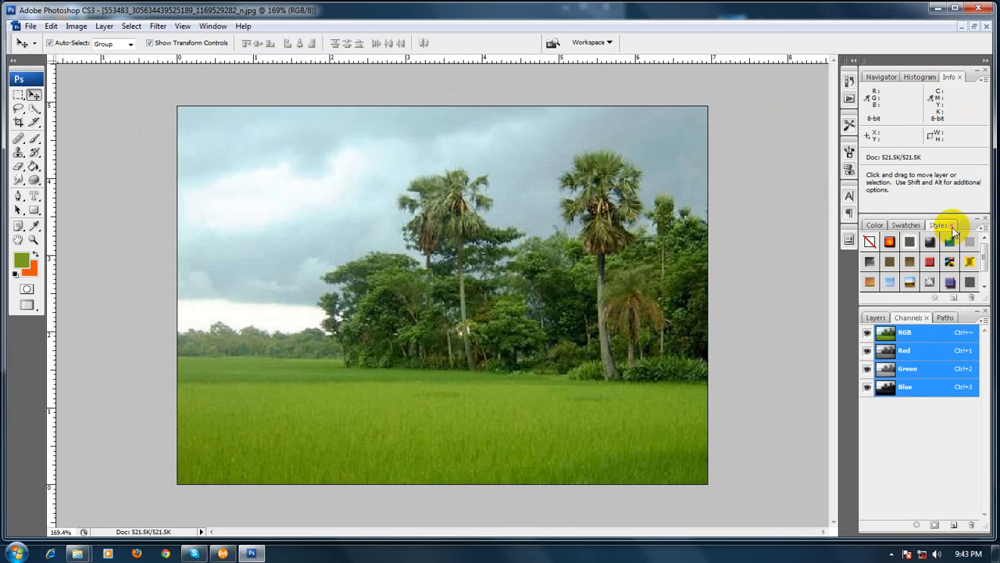
left_click(952, 226)
left_click(926, 225)
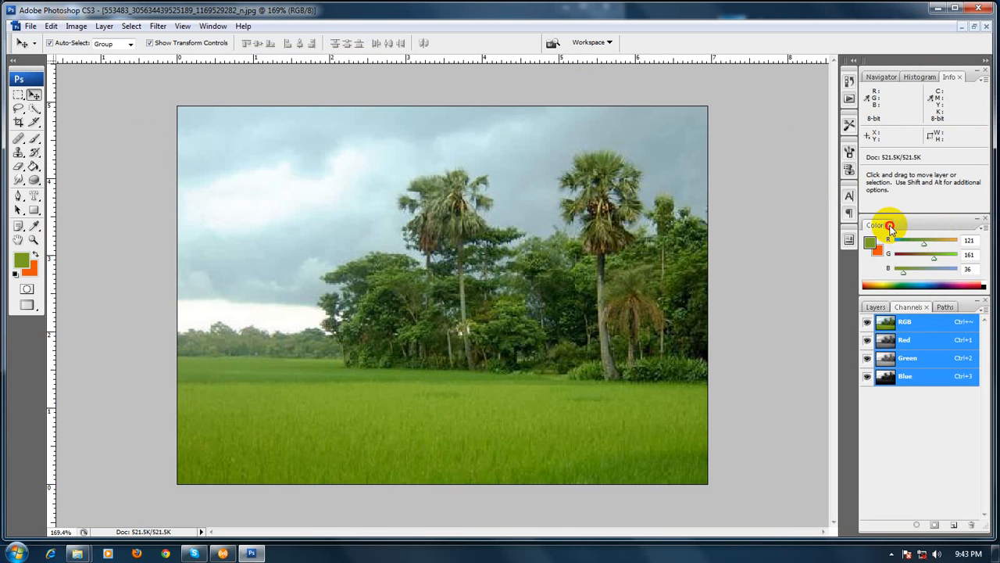
left_click(890, 226)
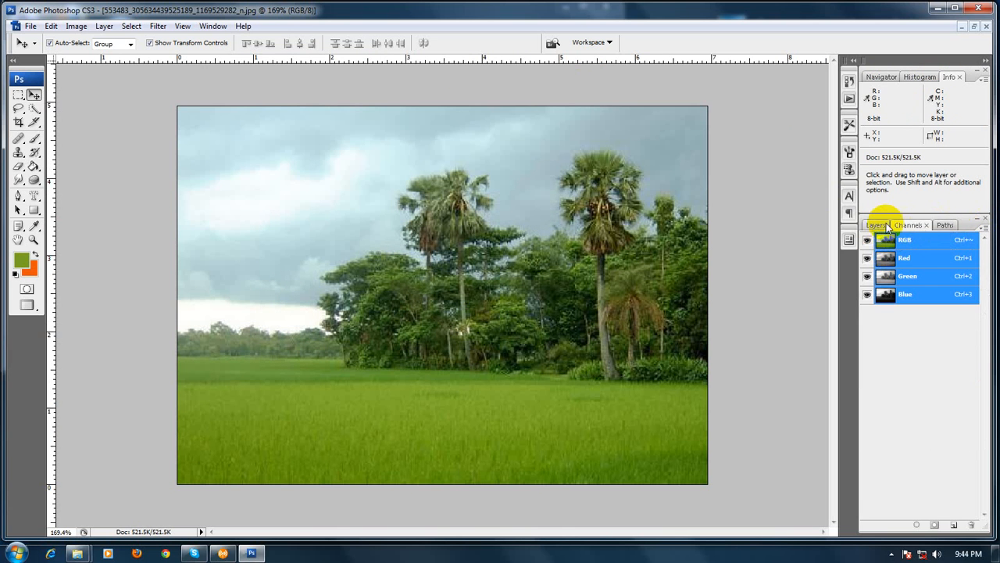
Float the Layers, Channels and Paths panel group over the photo and enlarge it
left_click_drag(966, 225, 647, 193)
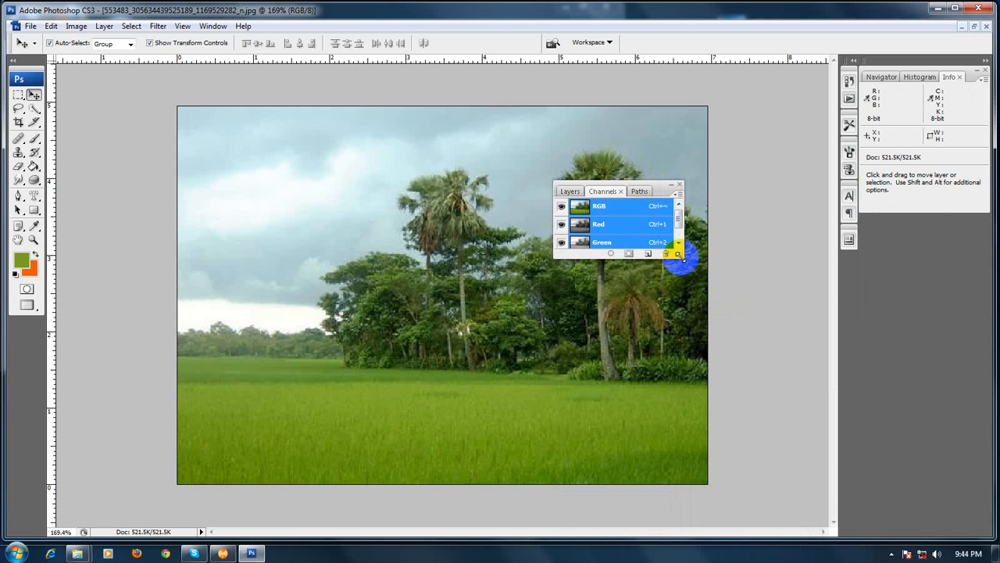
left_click_drag(679, 257, 708, 431)
left_click_drag(706, 464, 706, 469)
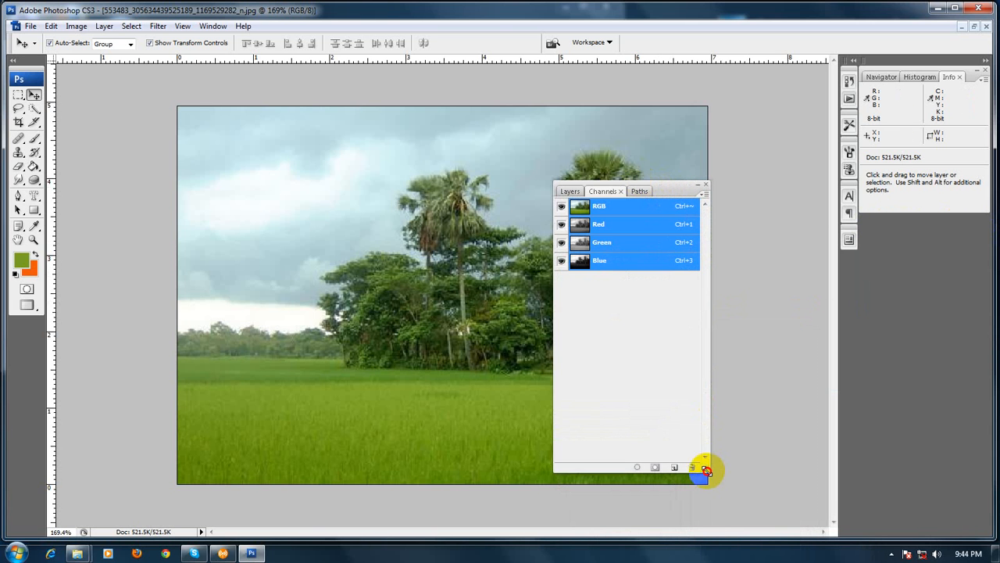
Bring the Paths panel forward in the floating group and move the group toward the middle of the photo
left_click(637, 190)
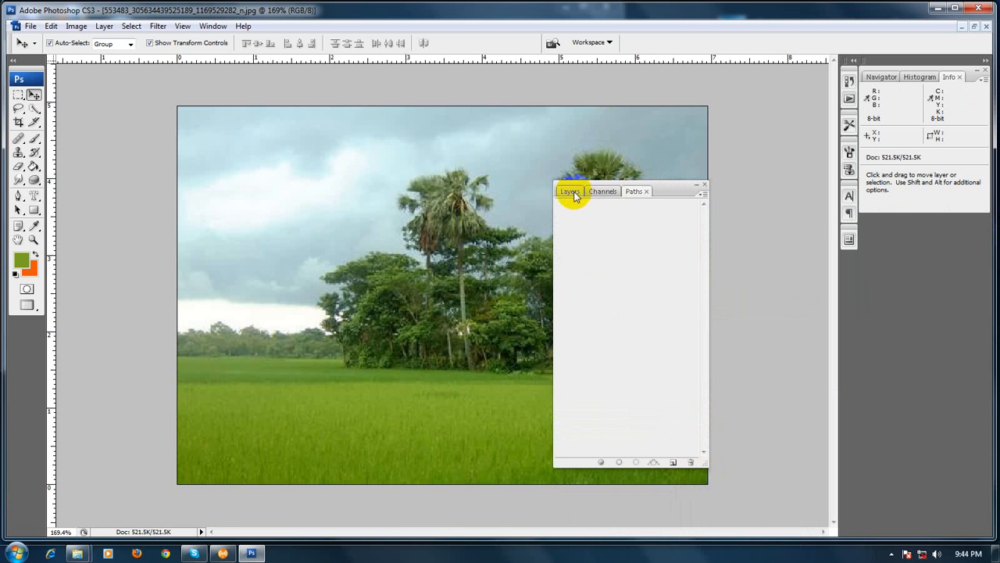
left_click(577, 194)
left_click(638, 195)
left_click_drag(668, 194, 510, 184)
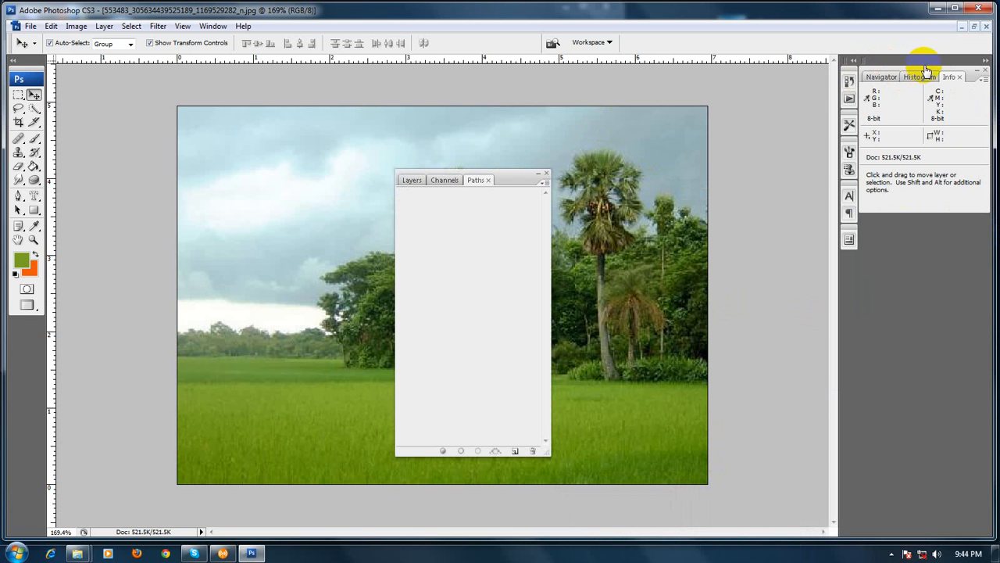
Float the Navigator and Histogram panels over the photo and group the Info panel with Layers, Channels and Paths
left_click(944, 164)
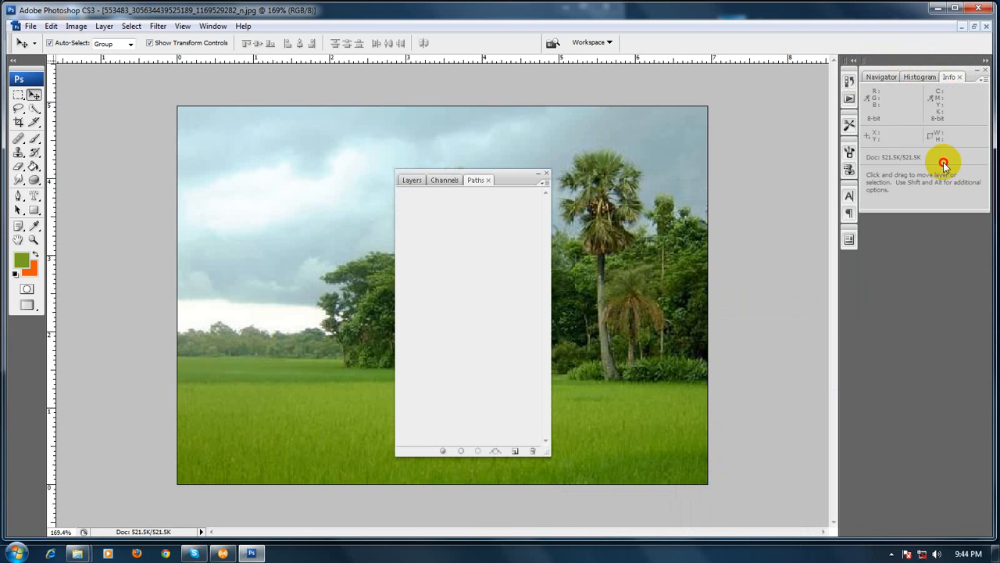
left_click_drag(944, 164, 503, 185)
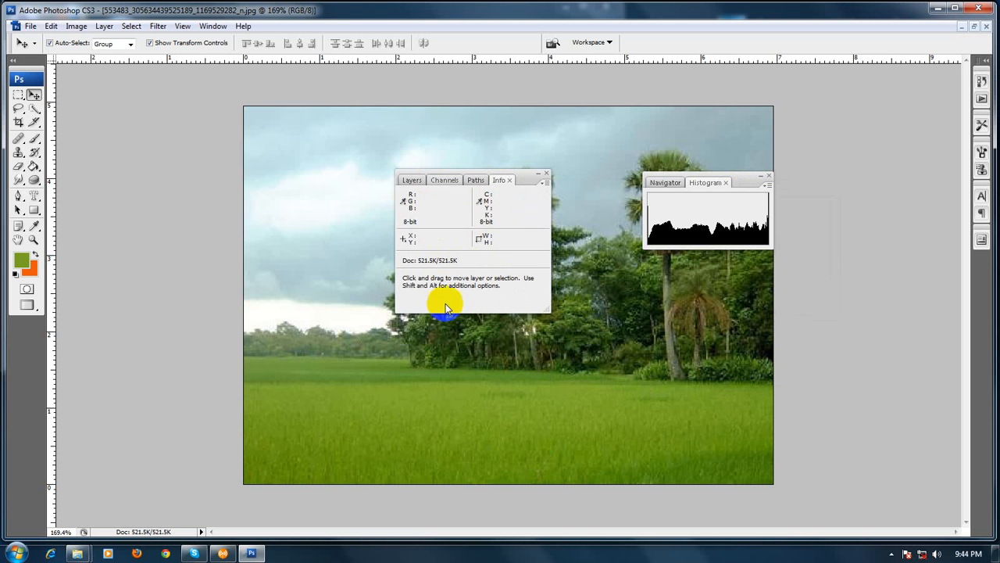
left_click(472, 181)
left_click(445, 179)
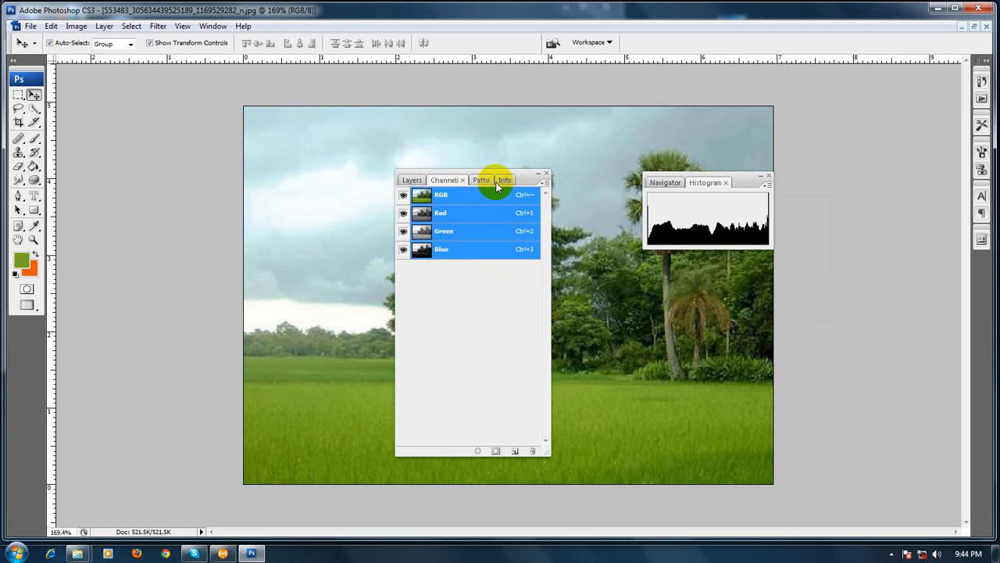
Move the Info panel into the floating Navigator and Histogram group and bring Navigator forward
left_click(500, 180)
left_click_drag(500, 180, 757, 183)
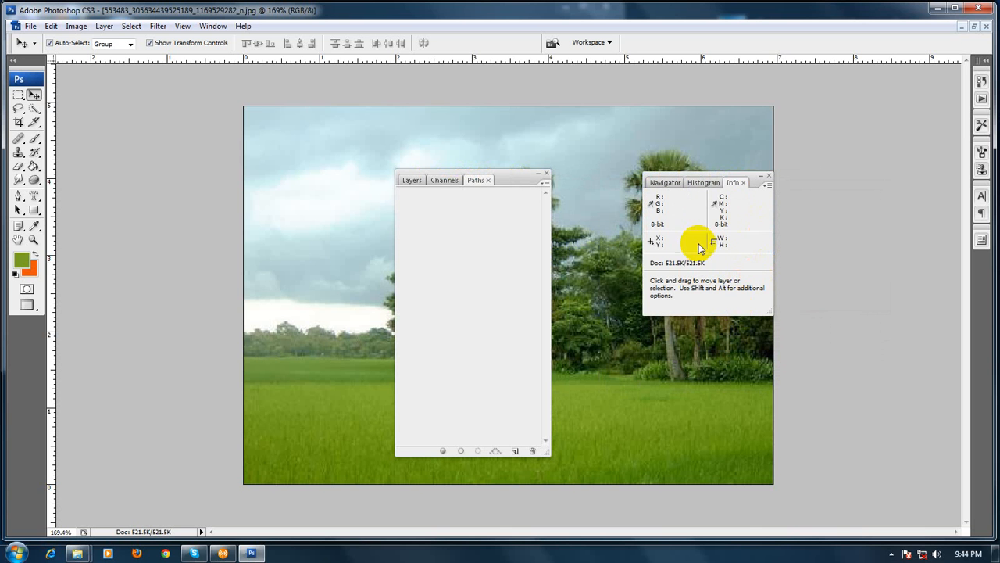
left_click_drag(735, 181, 741, 317)
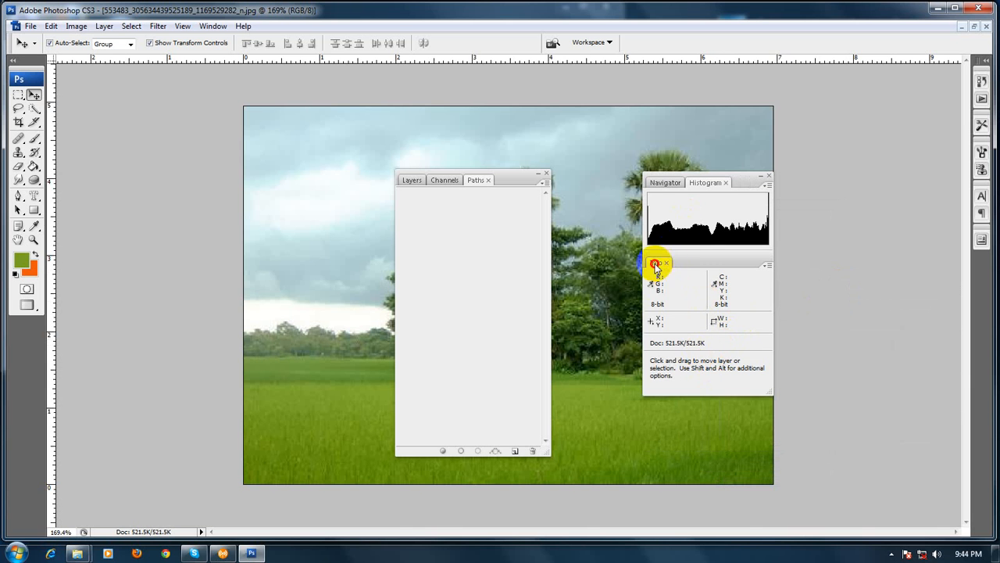
left_click_drag(655, 262, 748, 187)
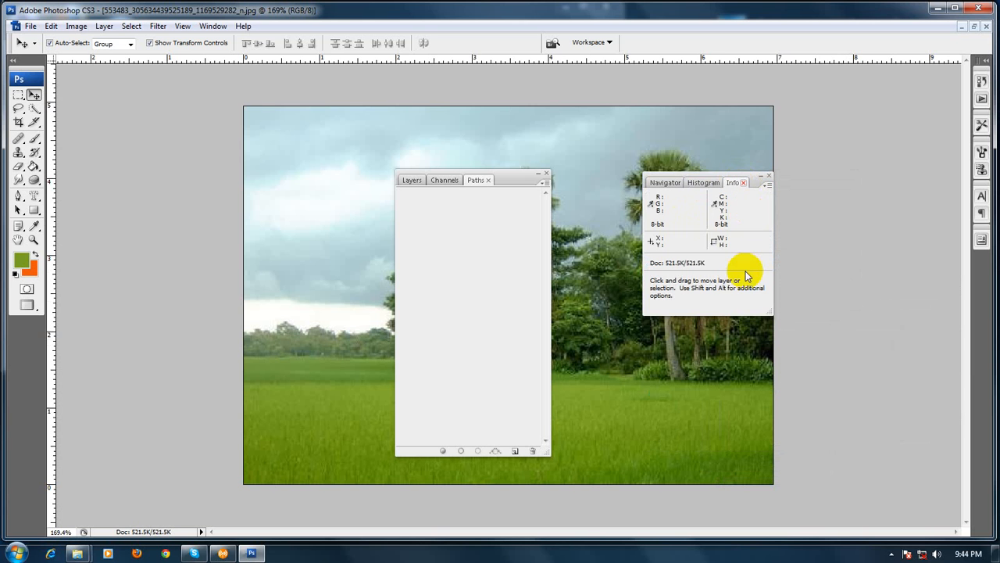
left_click(701, 185)
left_click(663, 184)
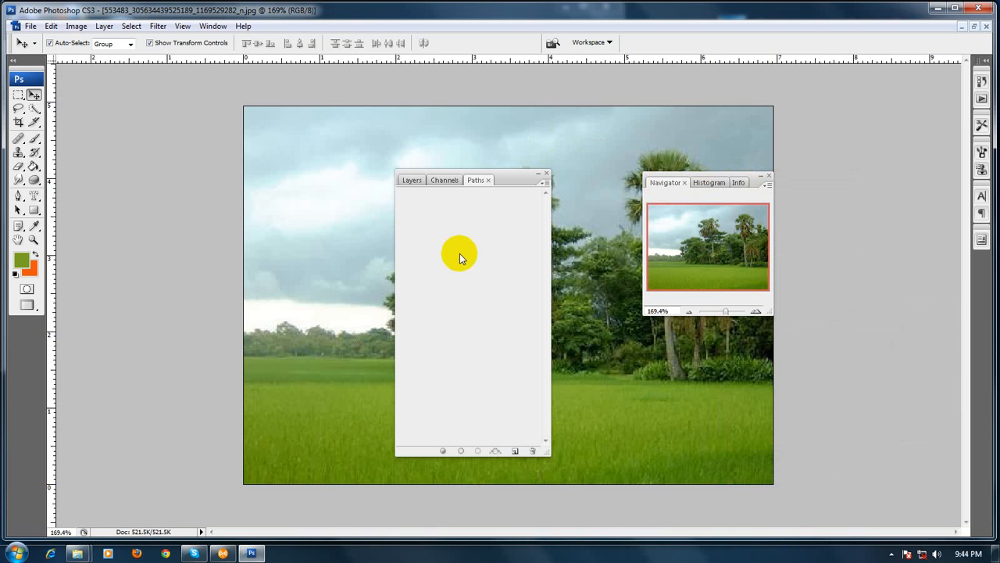
Change the photo's ruler units to pixels
right_click(426, 60)
left_click(406, 59)
right_click(299, 62)
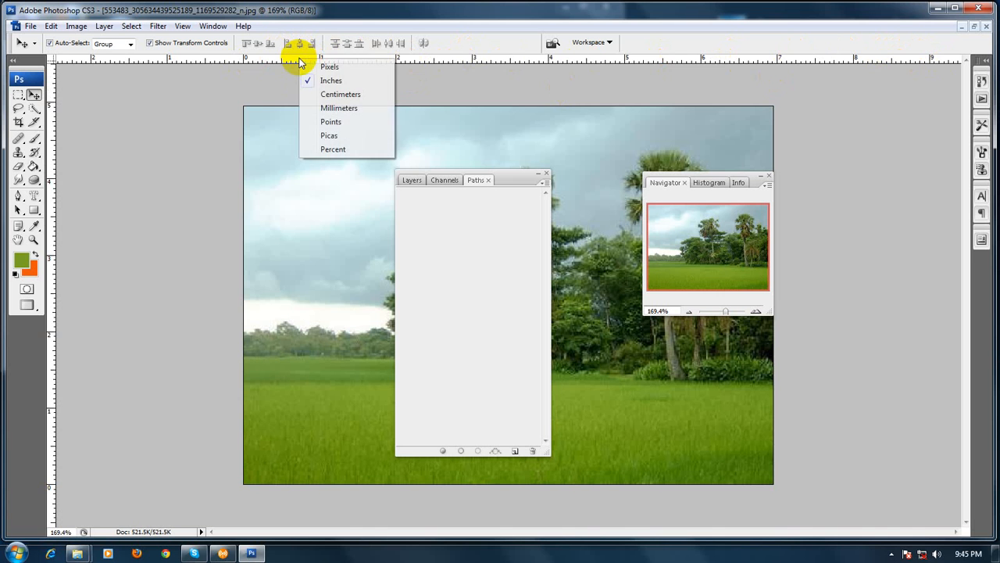
left_click(331, 65)
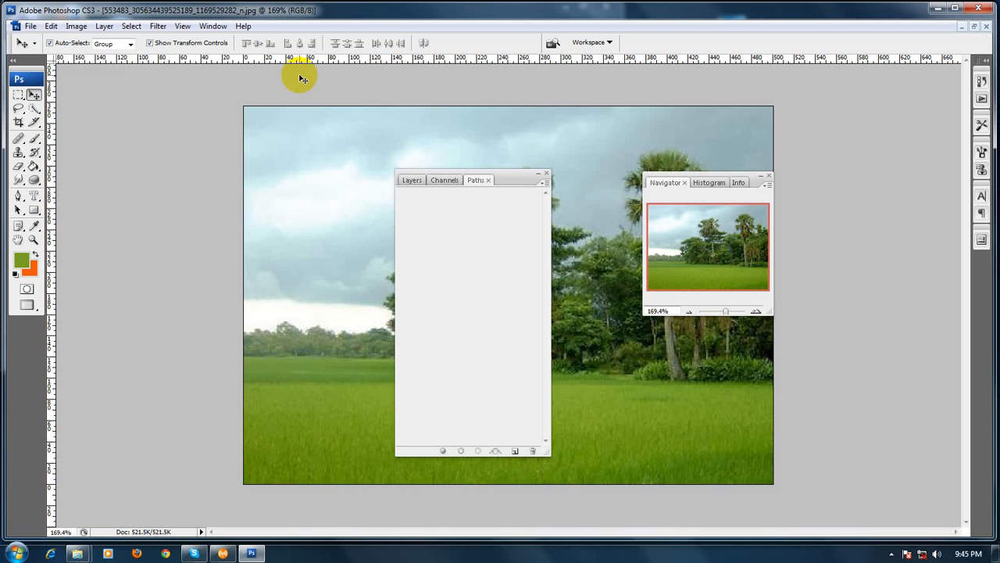
right_click(384, 59)
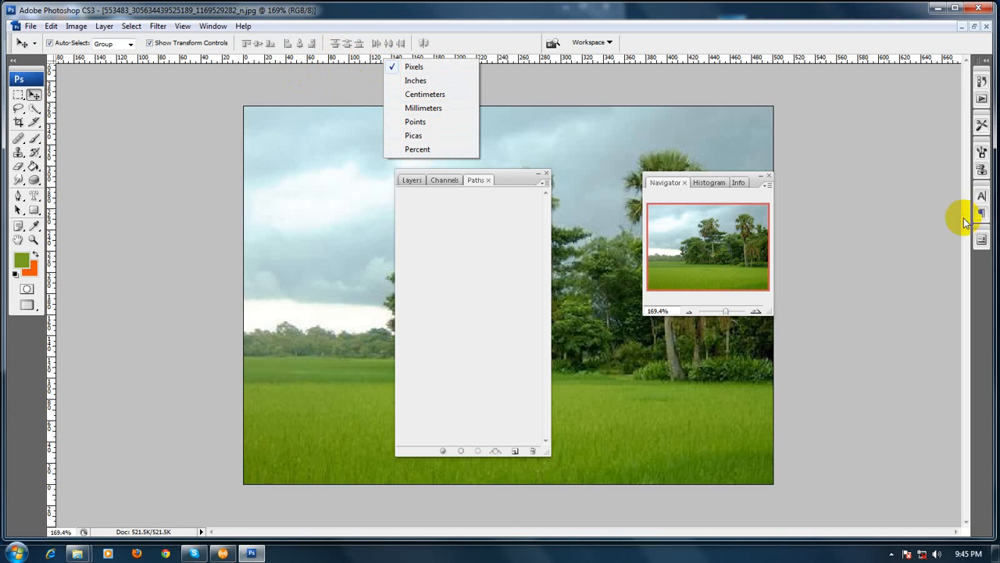
left_click(224, 24)
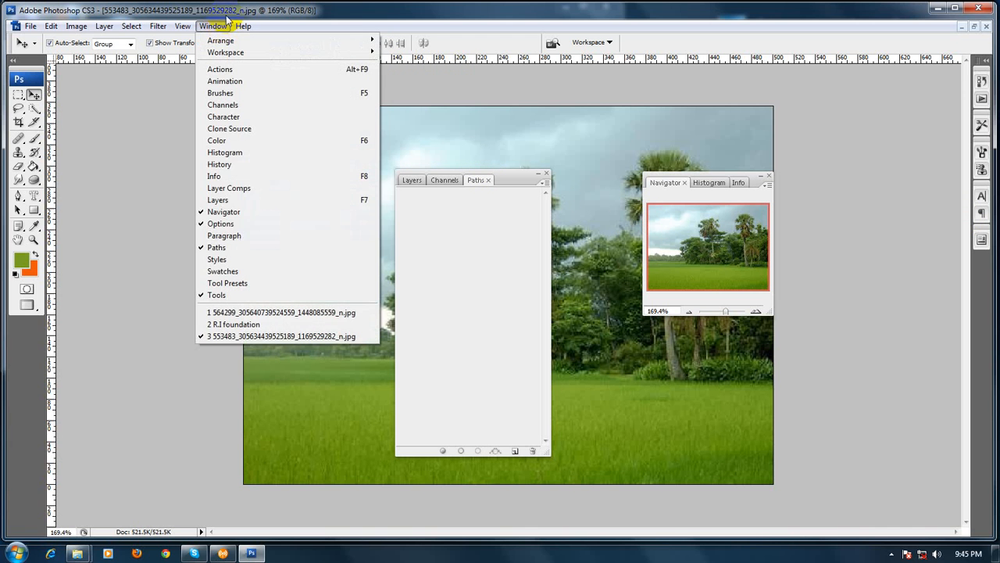
left_click(183, 26)
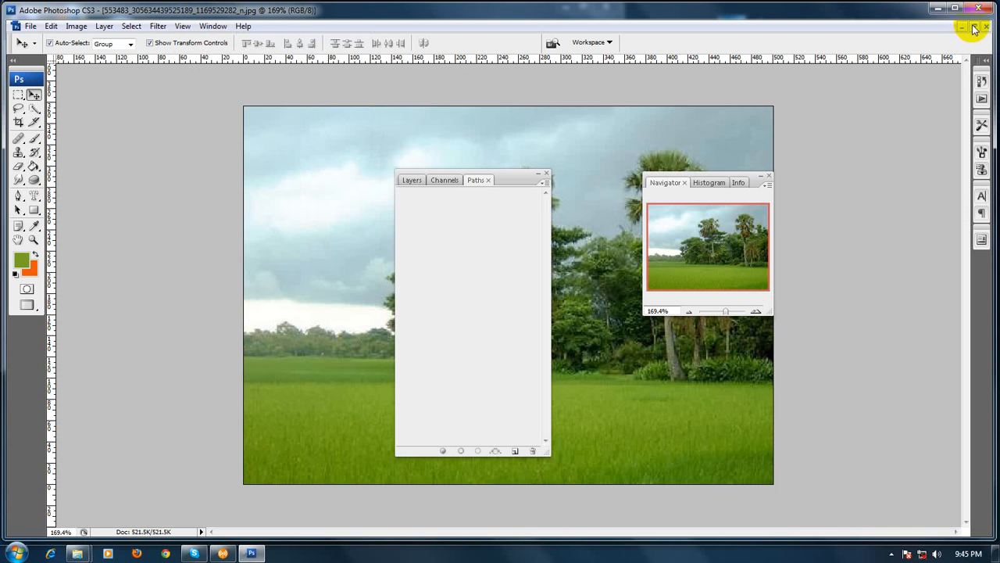
Restore the photo to a floating document window and resize the image to 400 pixels wide with proportions constrained
left_click(974, 28)
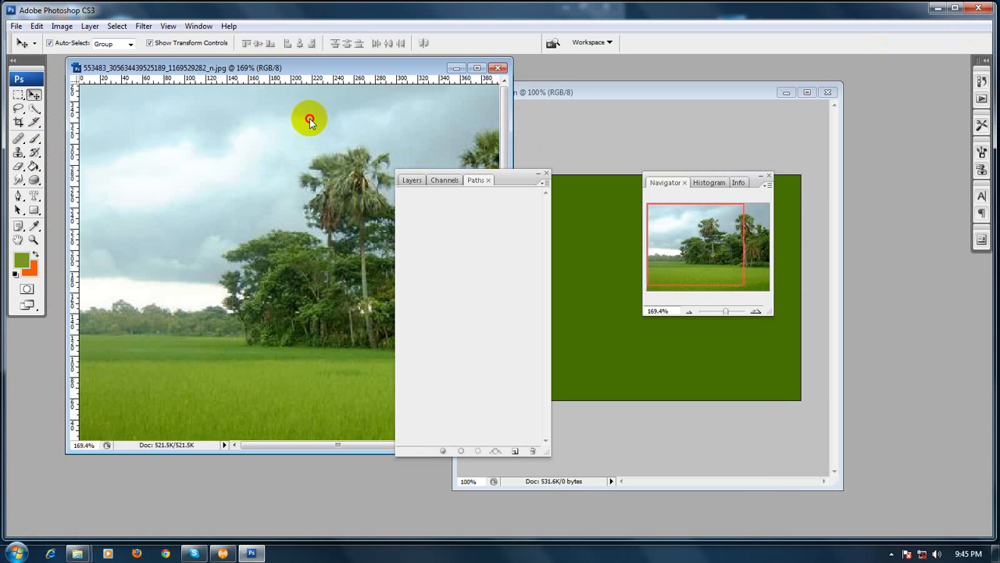
left_click_drag(272, 67, 263, 102)
right_click(263, 104)
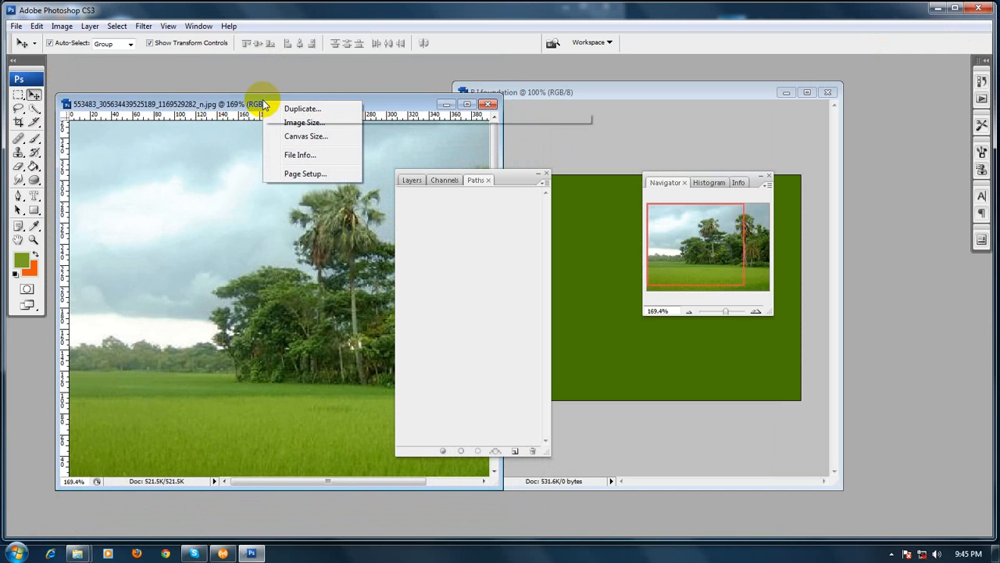
left_click(305, 123)
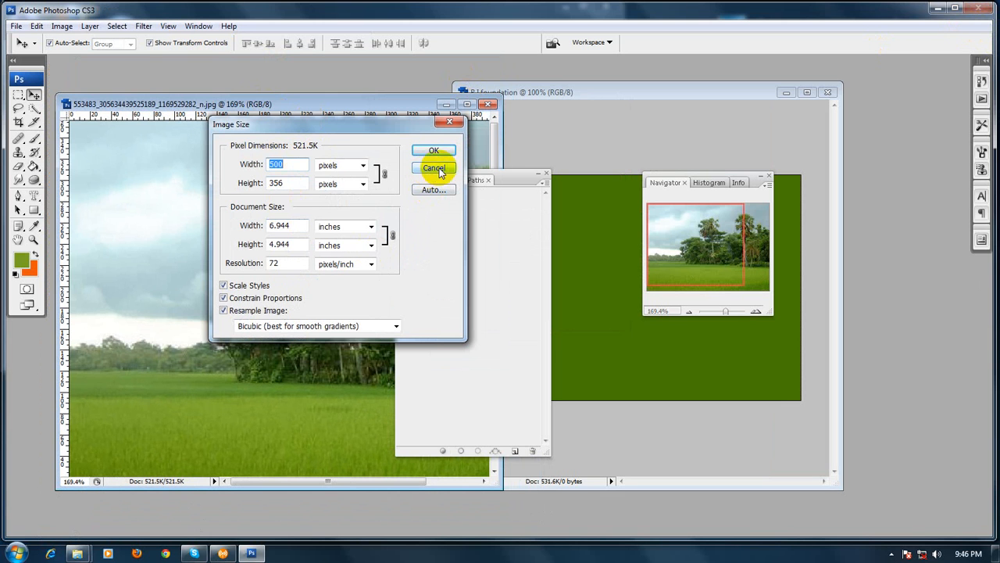
left_click(227, 168)
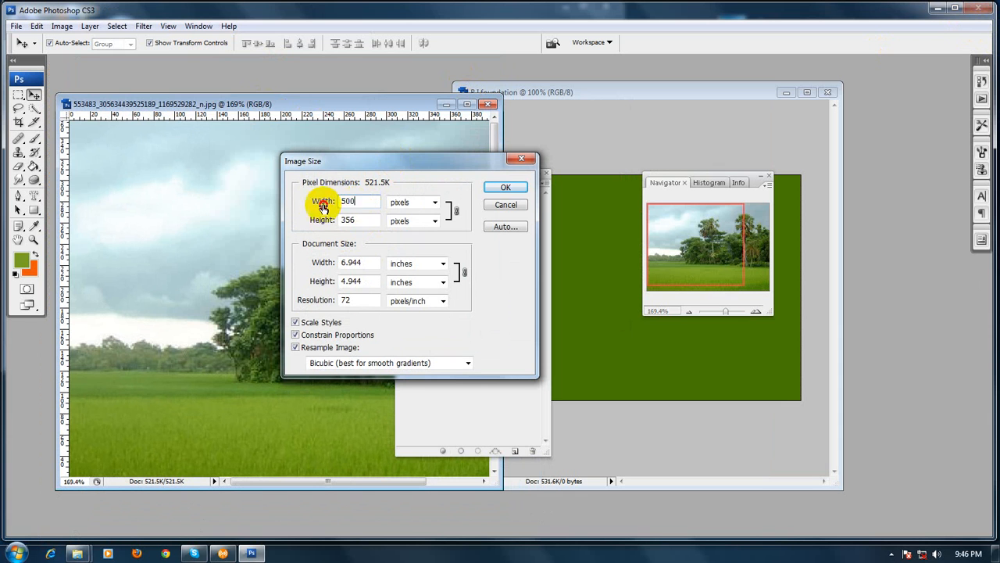
type("400")
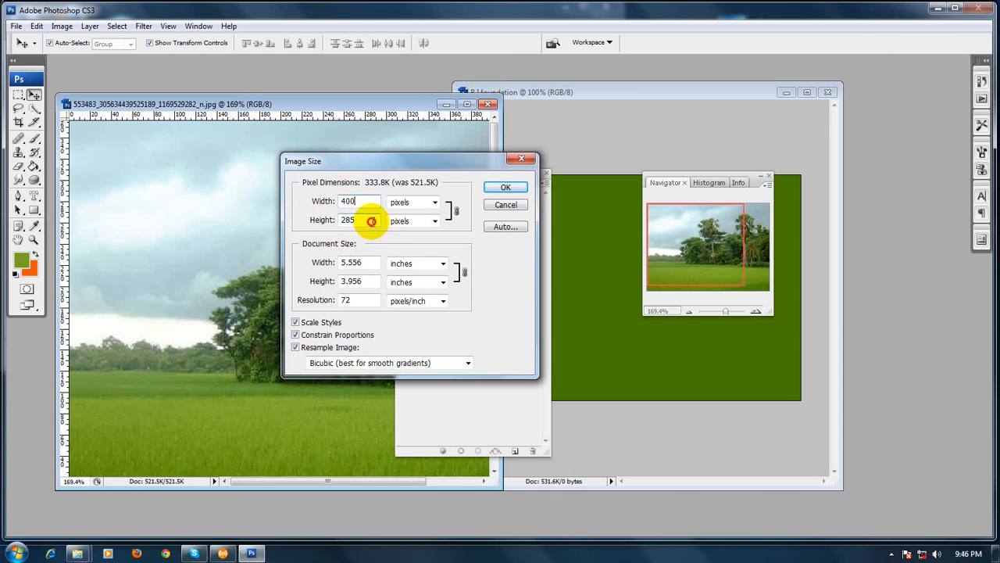
left_click(372, 224)
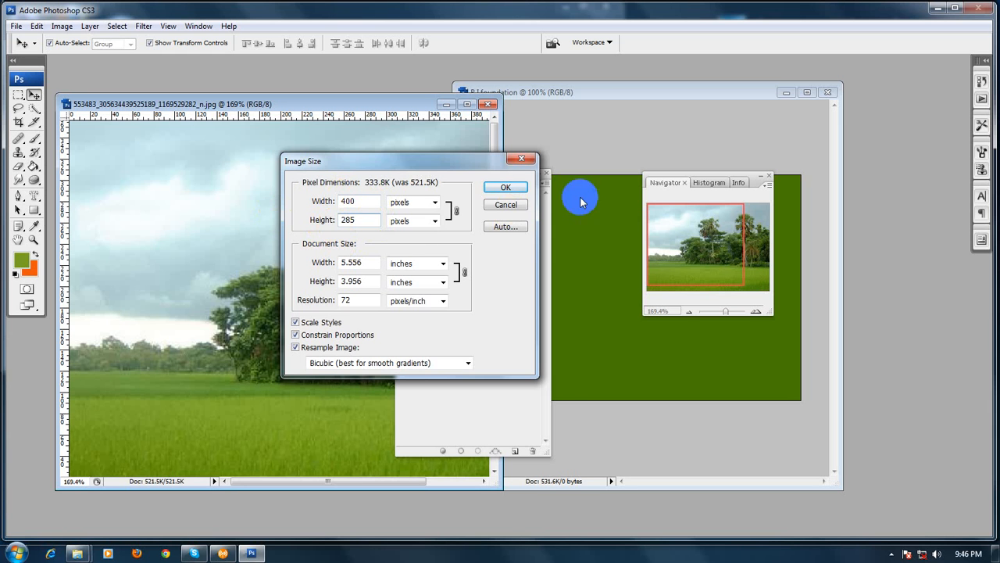
left_click(504, 188)
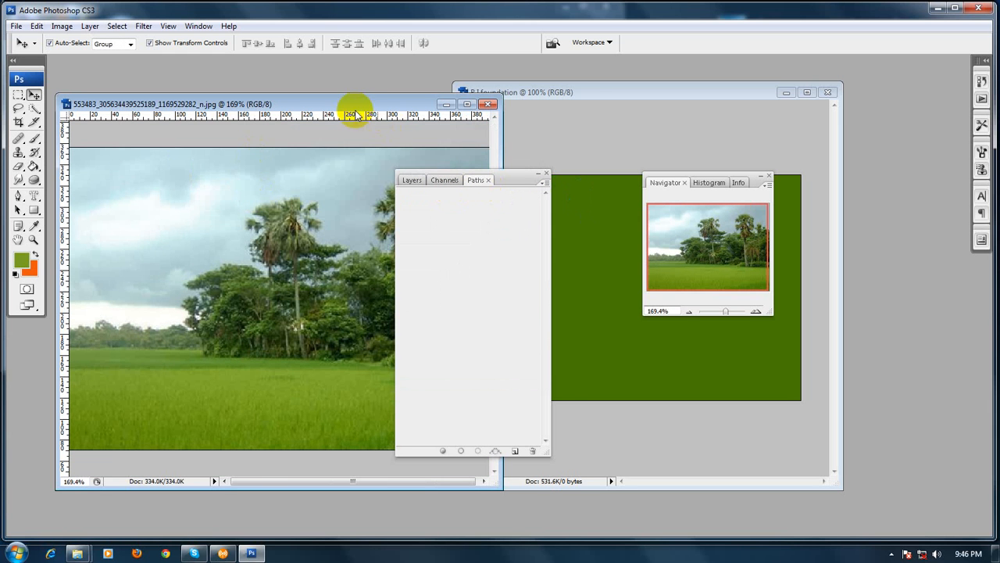
Maximize the resized photo's window at 100% zoom and move the floating Layers, Channels and Paths group clear of the photo
left_click_drag(358, 104, 402, 123)
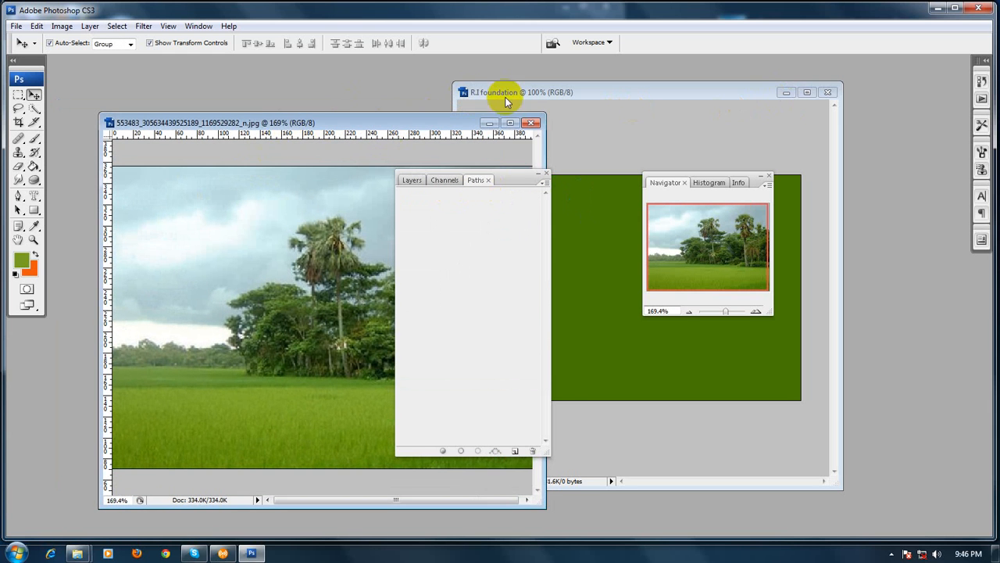
left_click(509, 123)
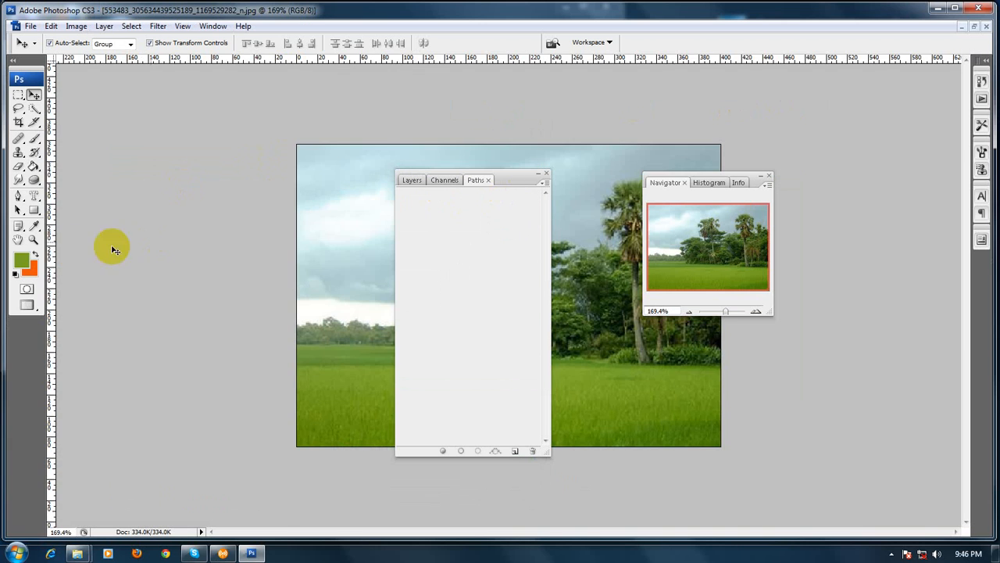
double_click(33, 240)
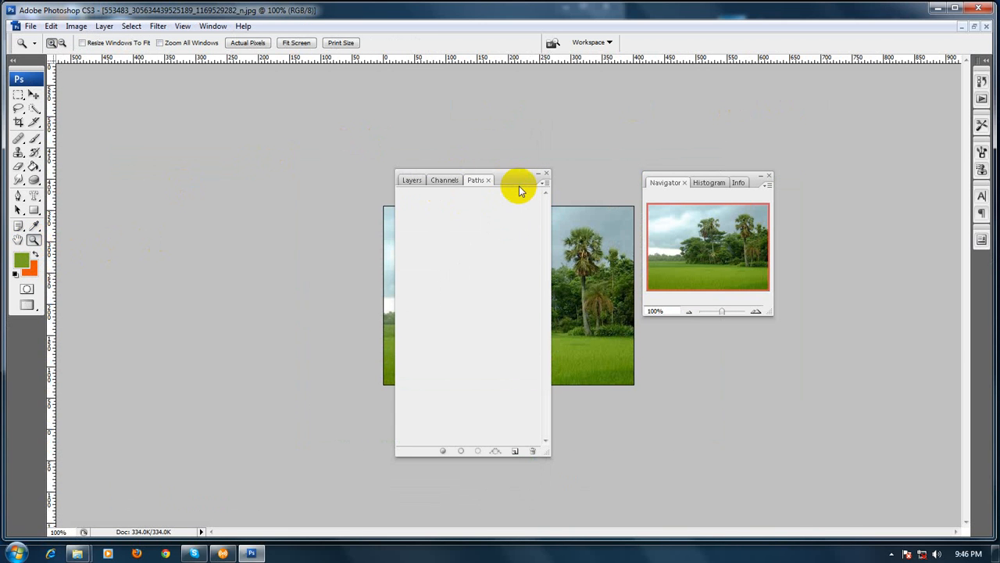
left_click_drag(515, 170, 906, 140)
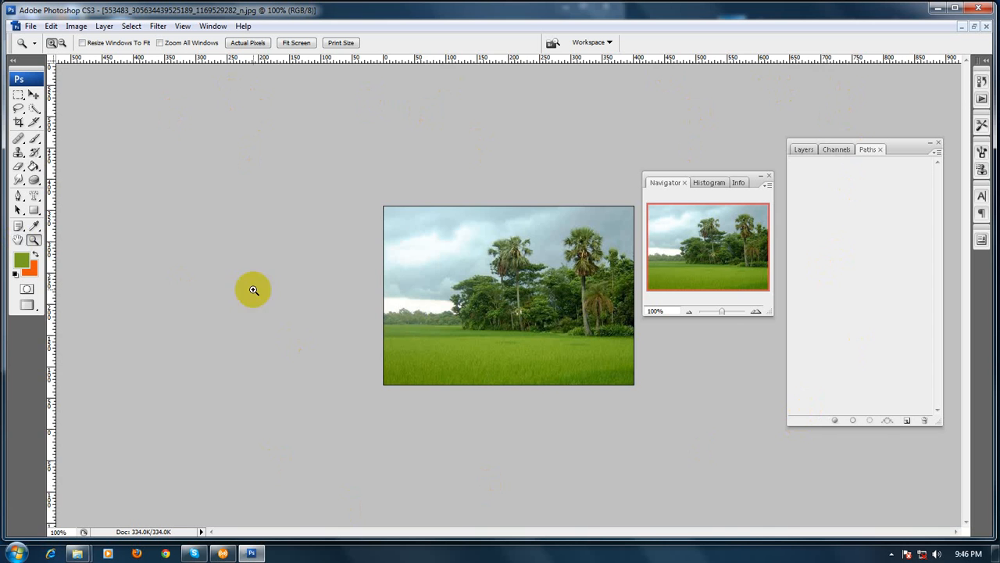
Fit the whole photo on screen and return it to 100% zoom to compare the two views
double_click(19, 242)
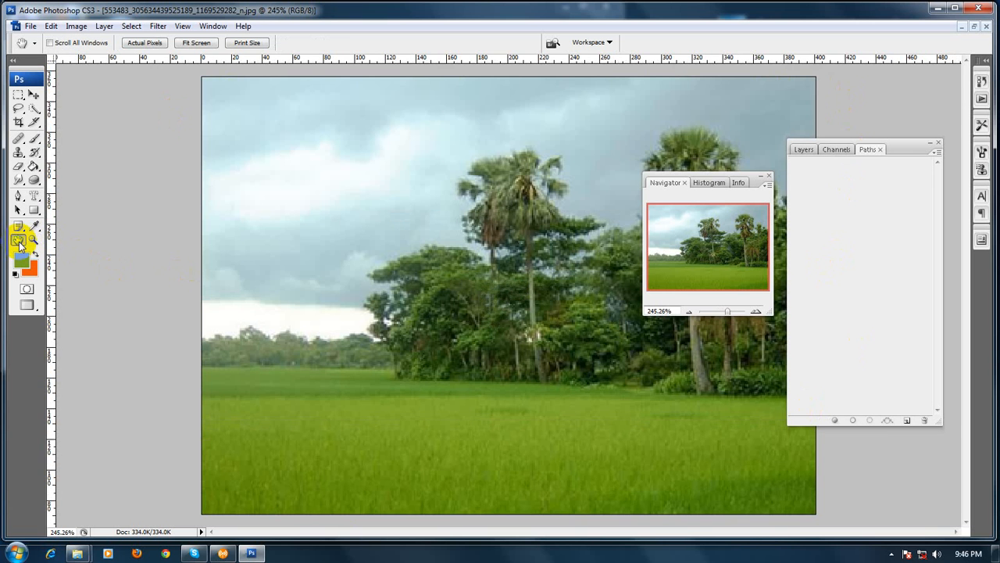
left_click(32, 241)
double_click(32, 242)
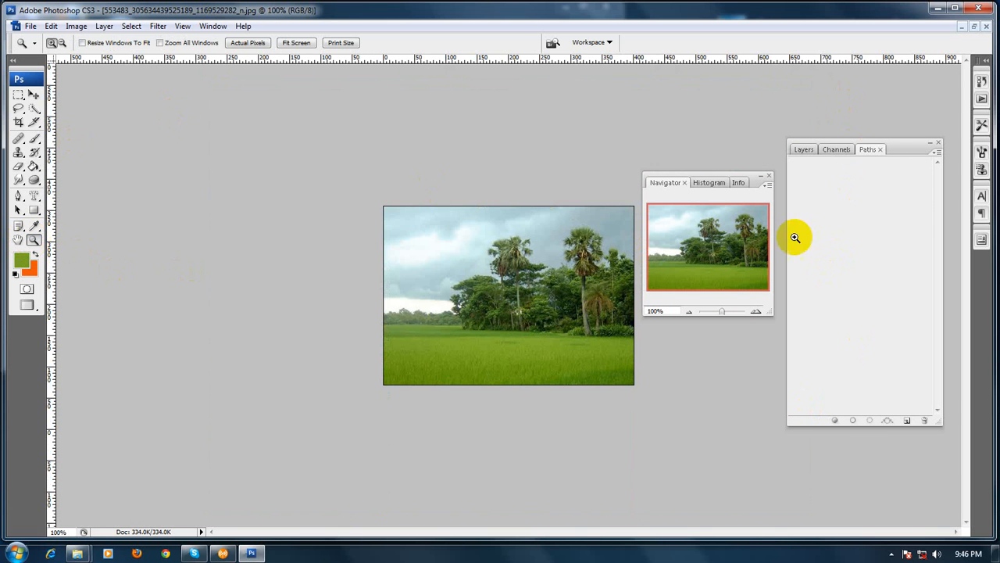